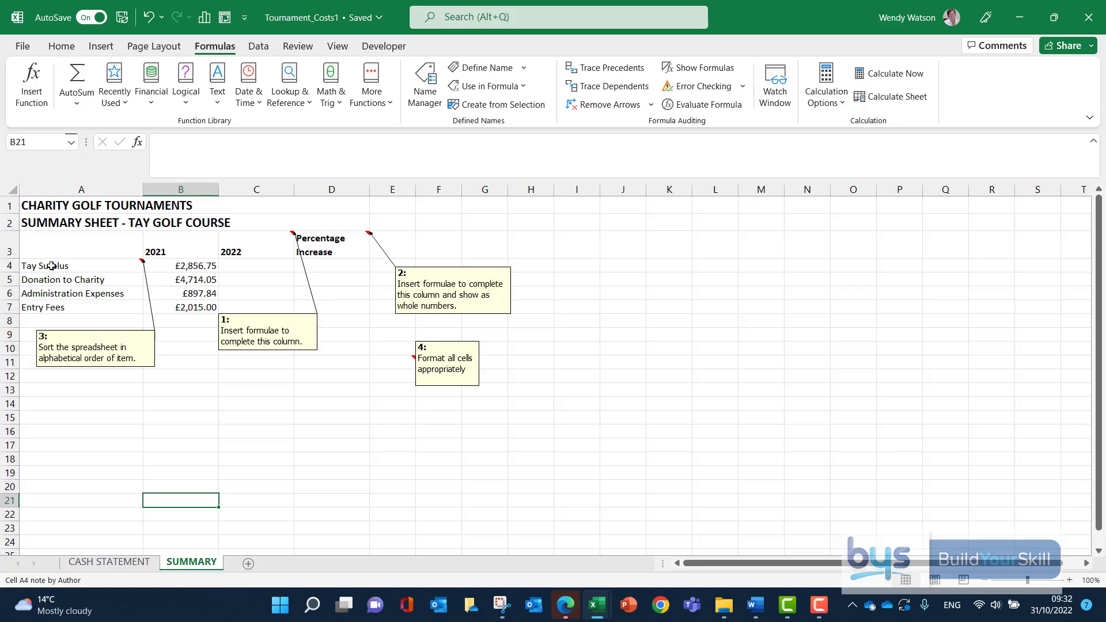
Link the 2022 Tay Surplus cell C4 on the SUMMARY sheet to the Tay Surplus amount in C19 of CASH STATEMENT.
left_click(107, 561)
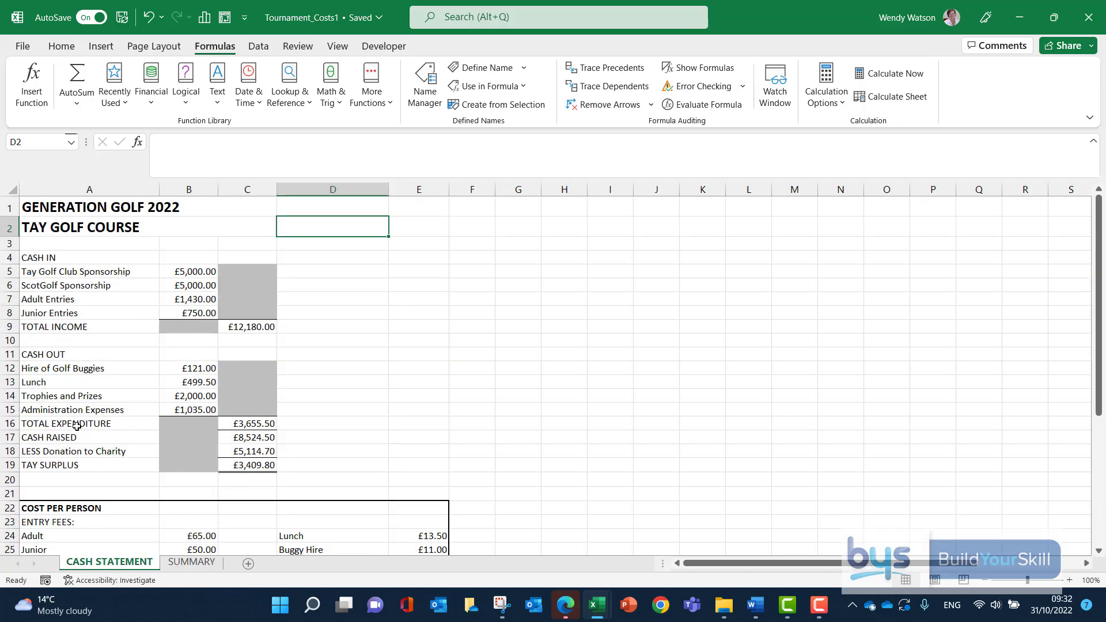
left_click(192, 562)
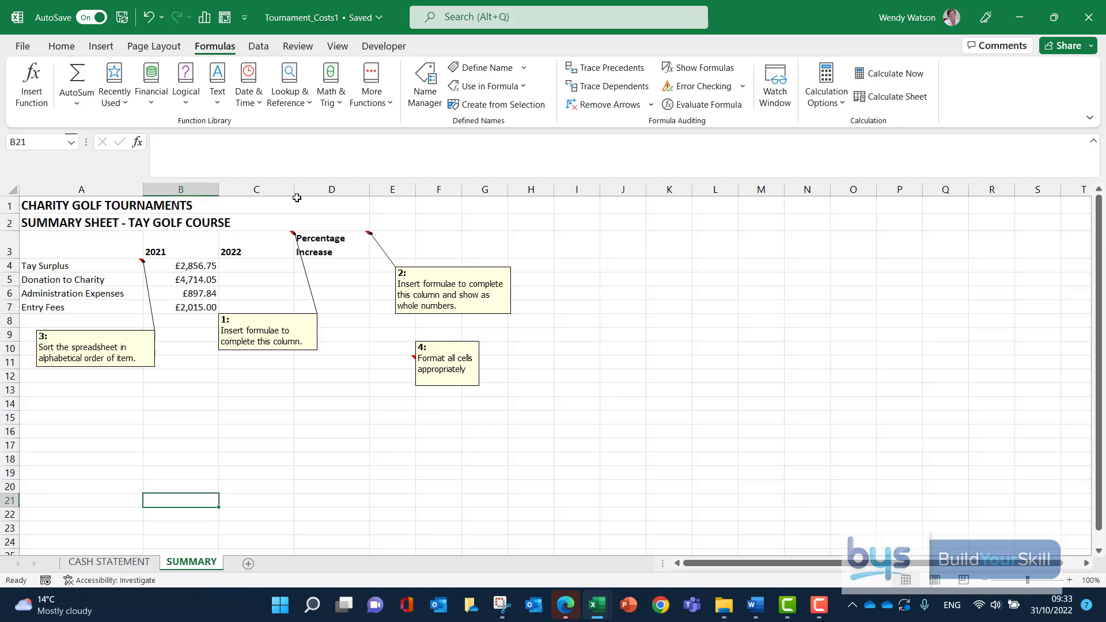
left_click(255, 267)
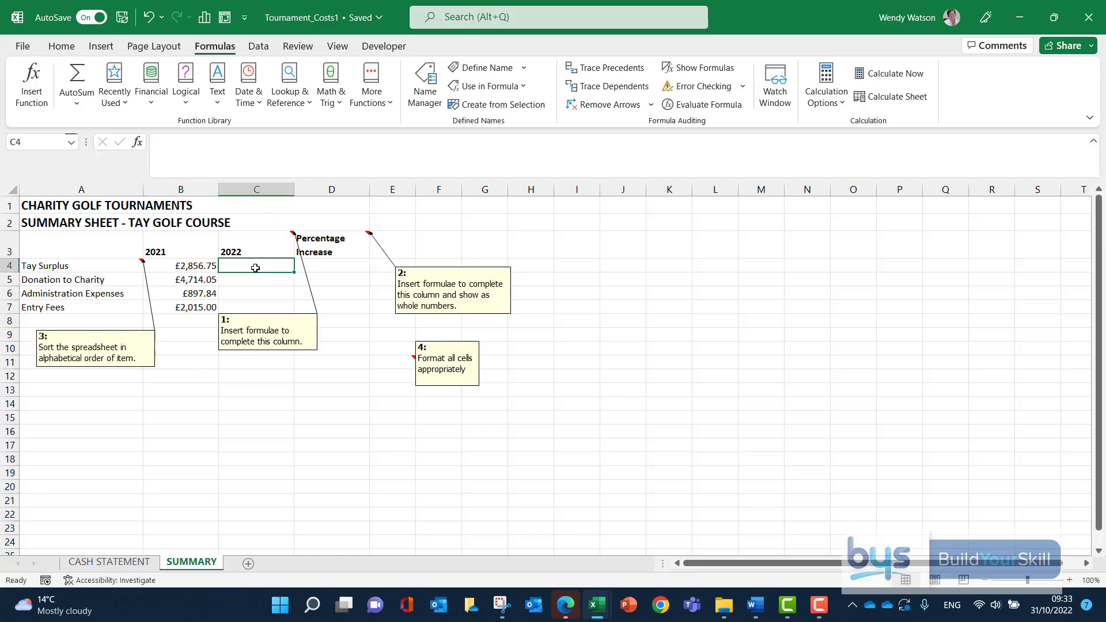
type("=")
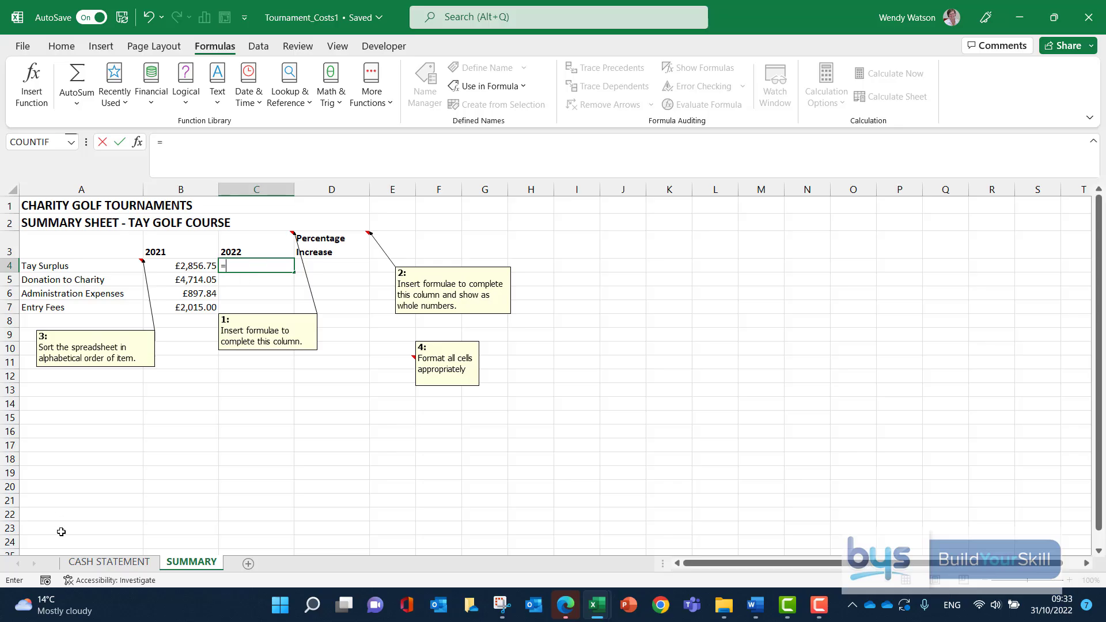
left_click(86, 562)
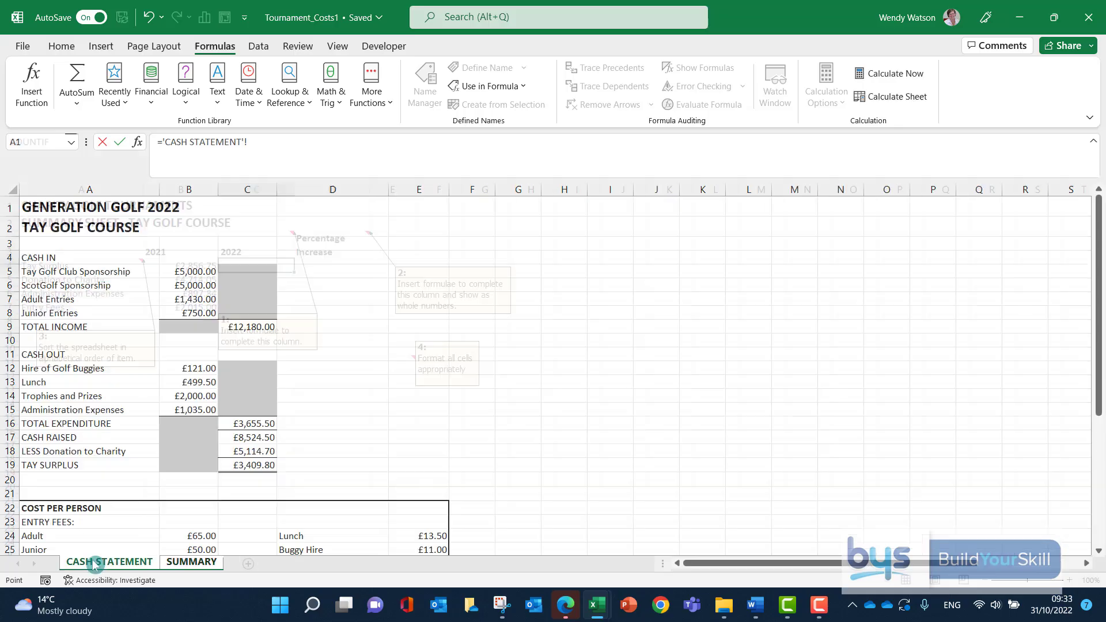
left_click(238, 465)
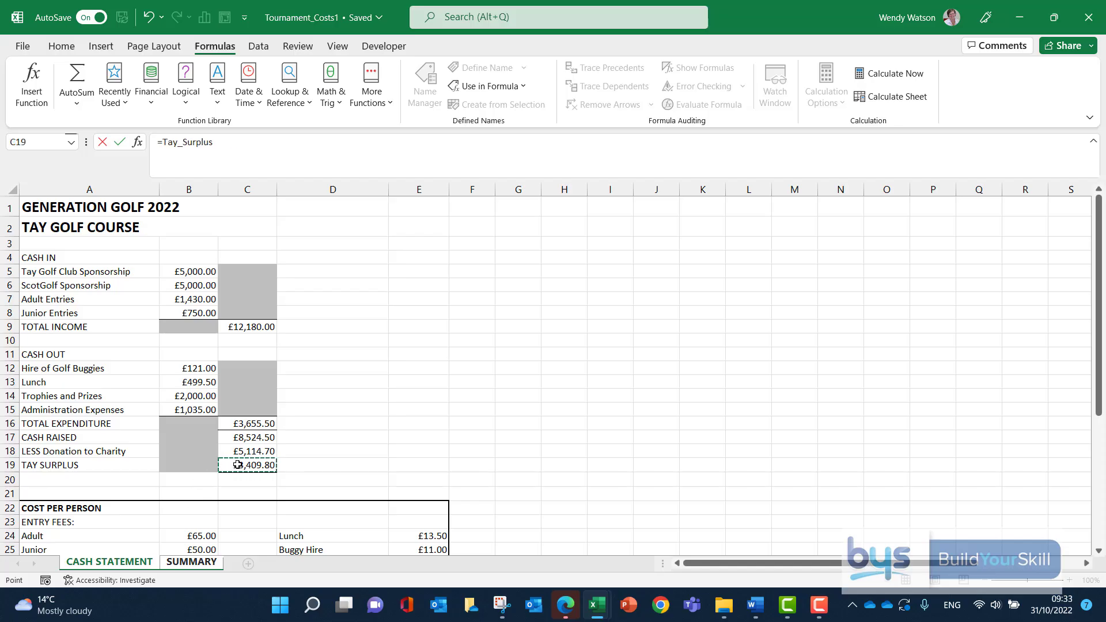
key("Return")
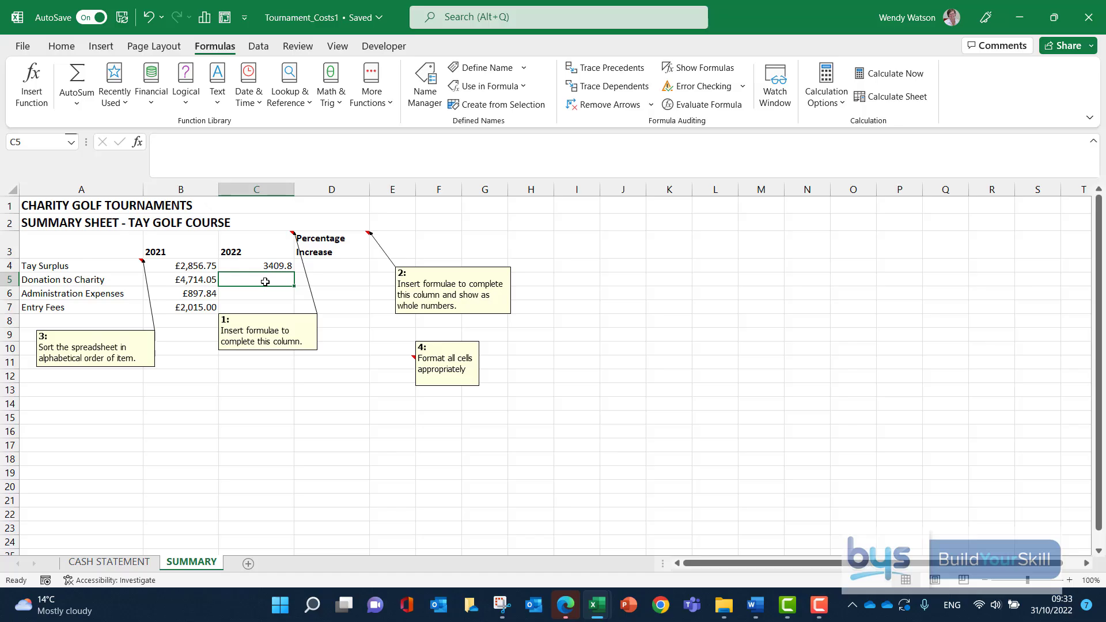
Link the 2022 Donation to Charity cell C5 to the charity donation amount in C18 of the CASH STATEMENT sheet.
type("=")
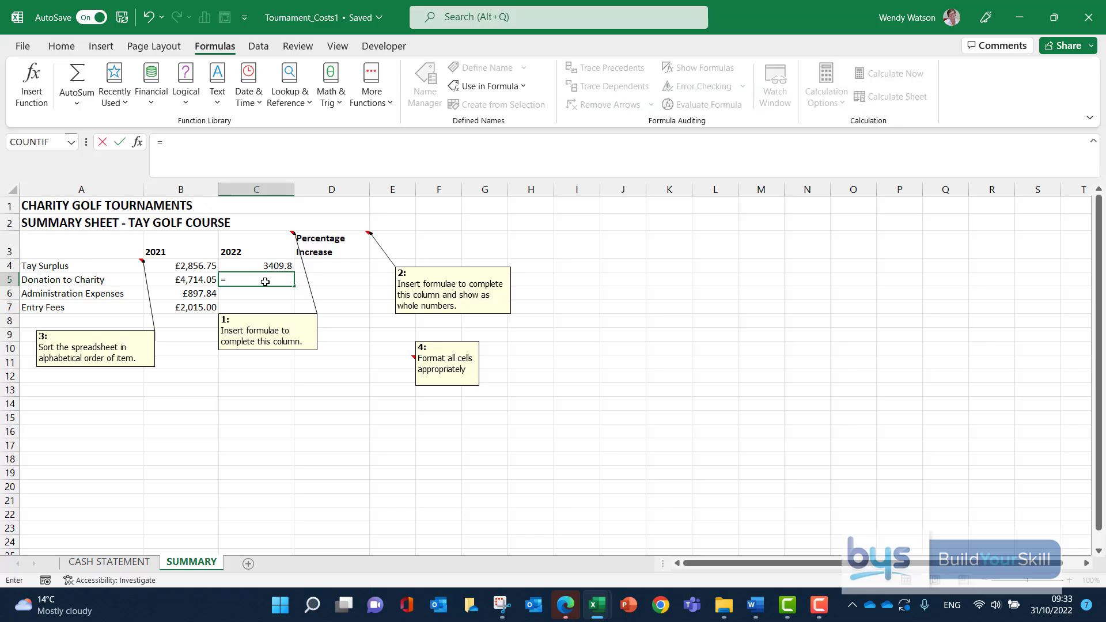
left_click(88, 563)
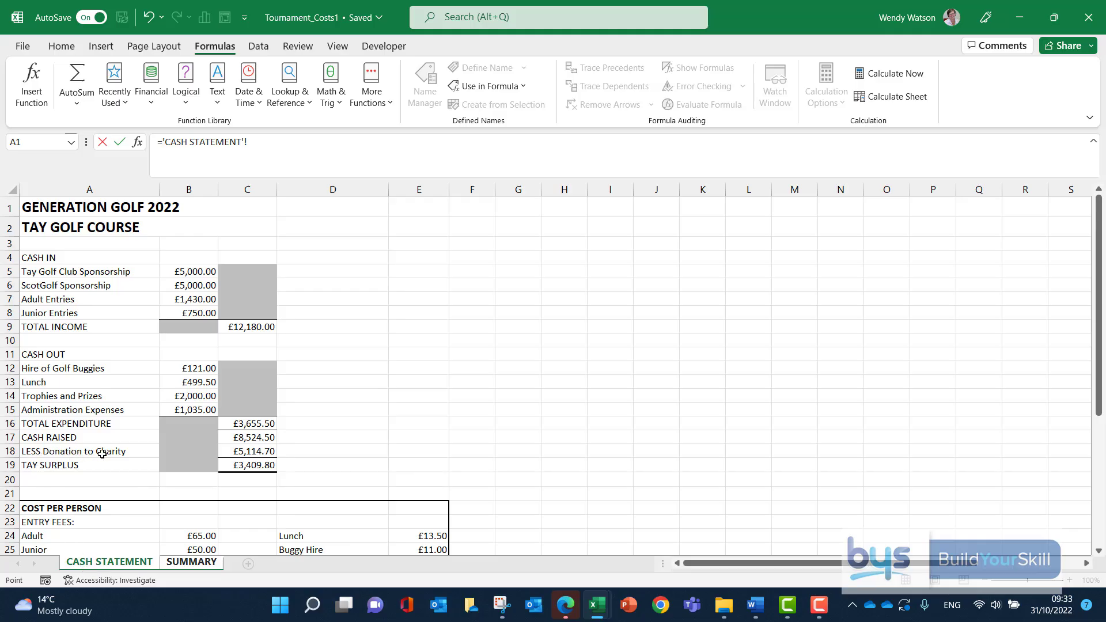
left_click(247, 452)
key("Return")
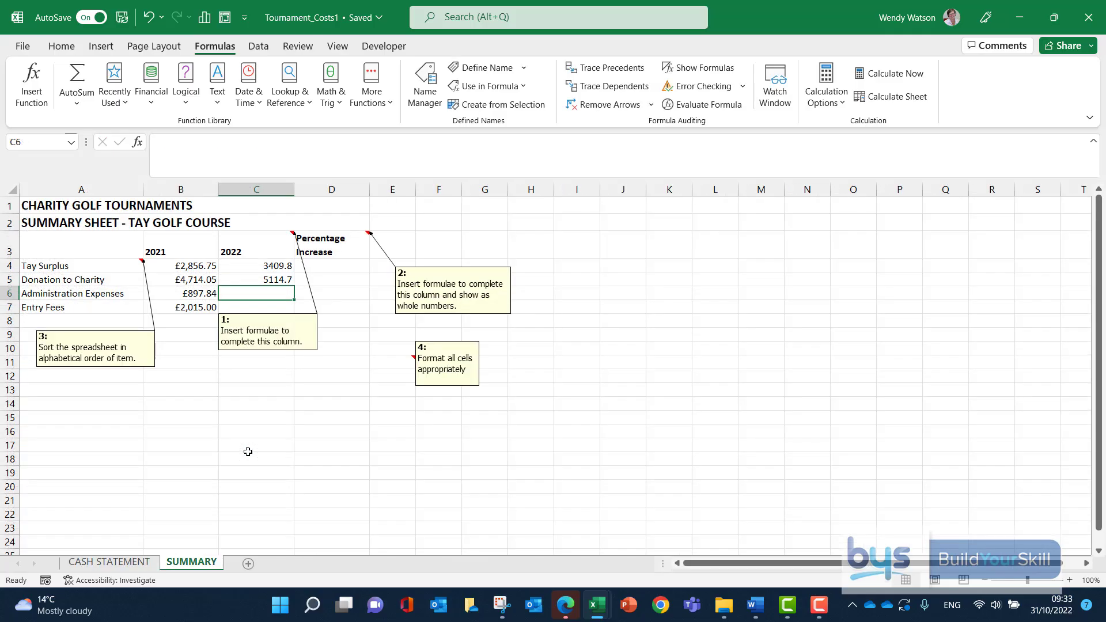
Link the 2022 Administration Expenses cell C6 to the Administration Expenses amount in B15 of the CASH STATEMENT sheet.
type("=")
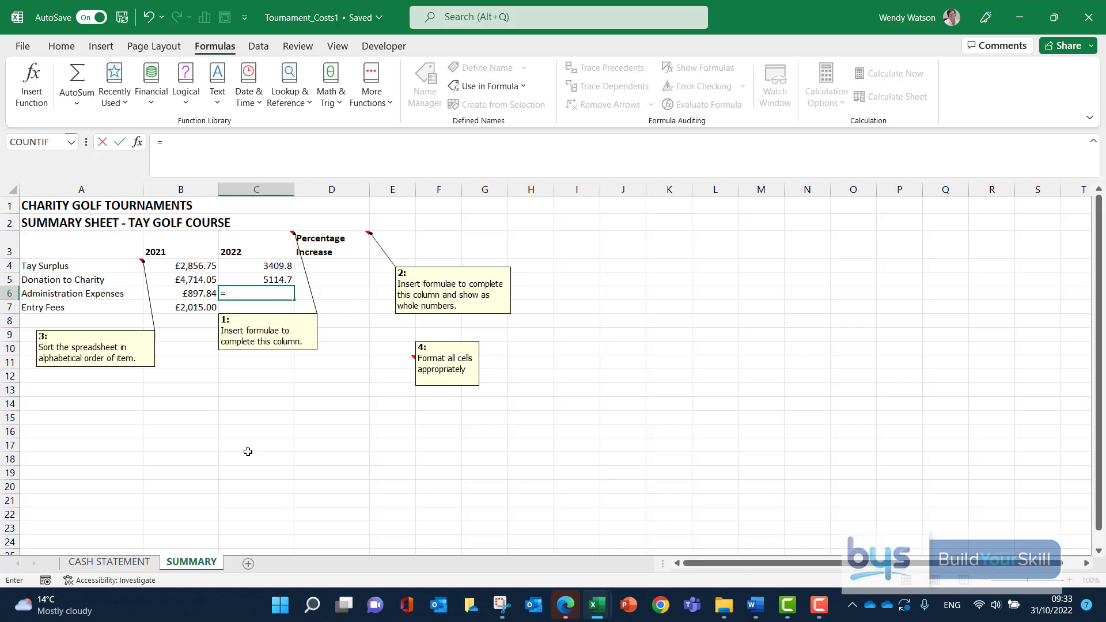
left_click(113, 565)
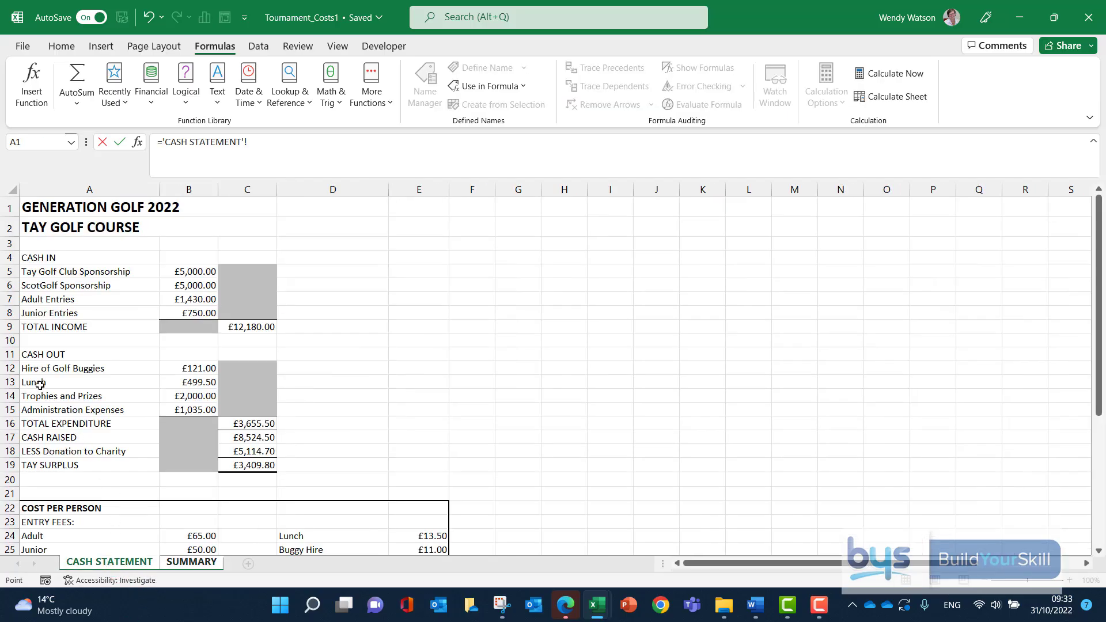
left_click(183, 410)
key("Return")
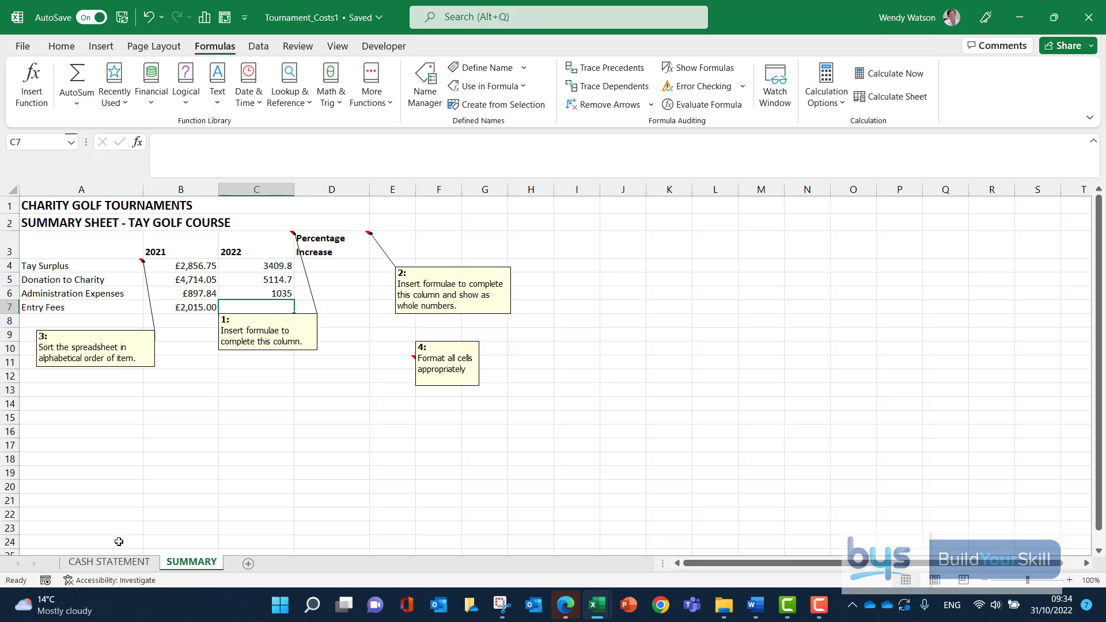
Calculate 2022 Entry Fees in C7 as the SUM of adult and junior entries in B7:B8 of the CASH STATEMENT sheet.
left_click(118, 563)
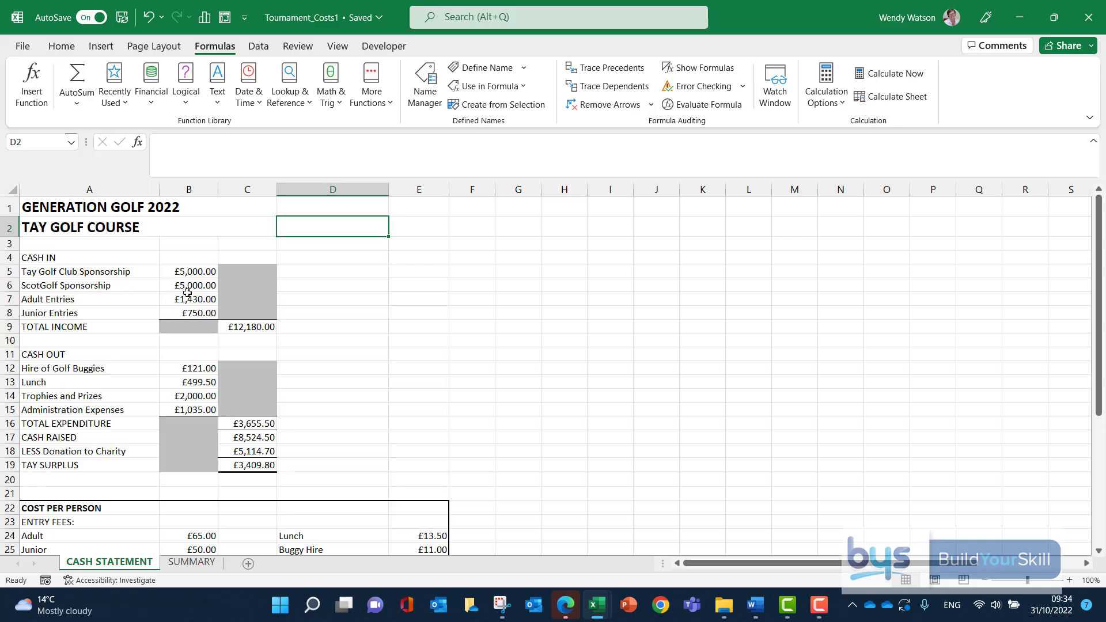
left_click(190, 563)
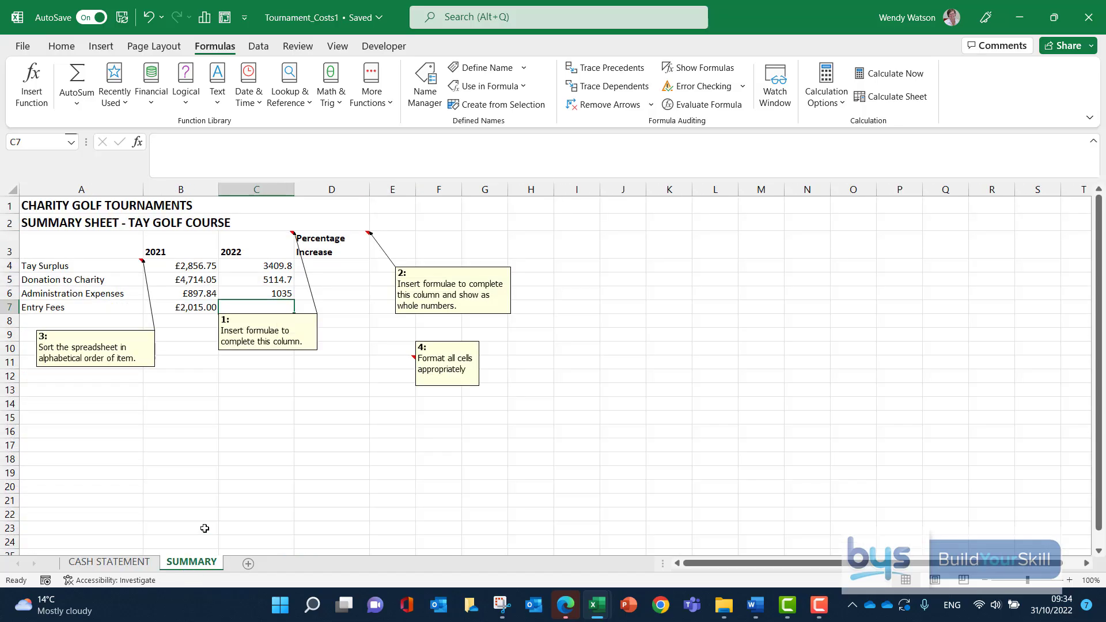
type("=")
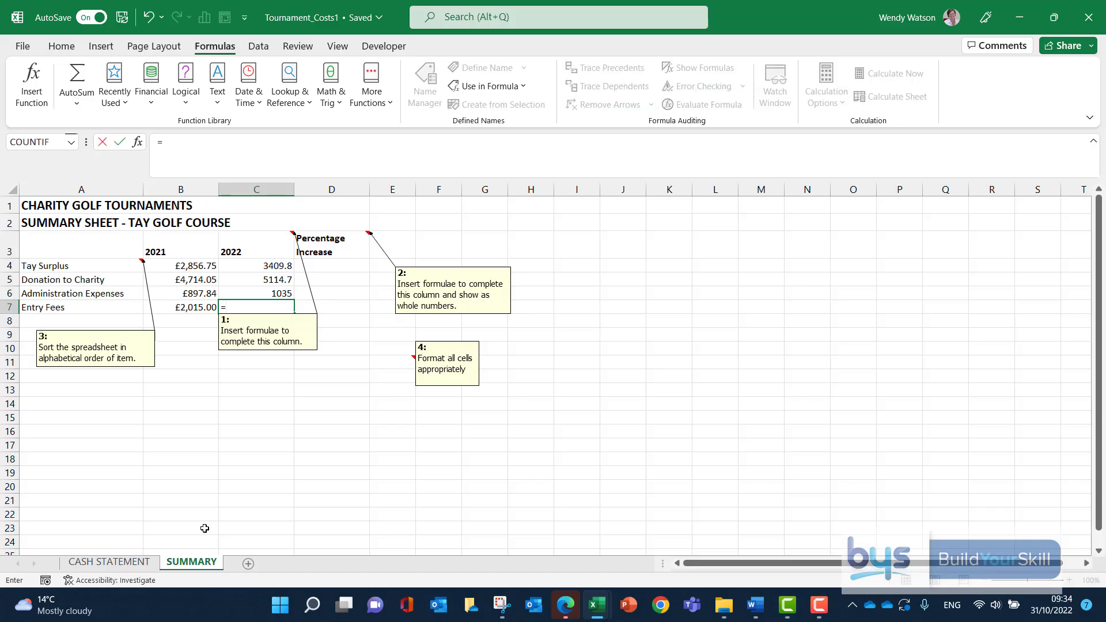
type("SUM")
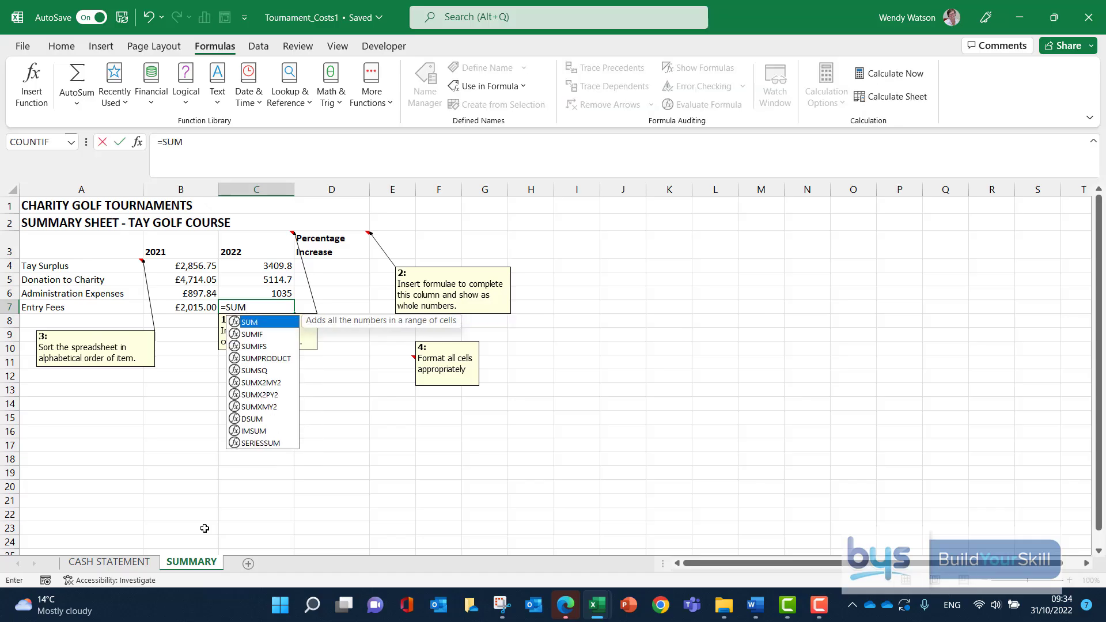
type("(")
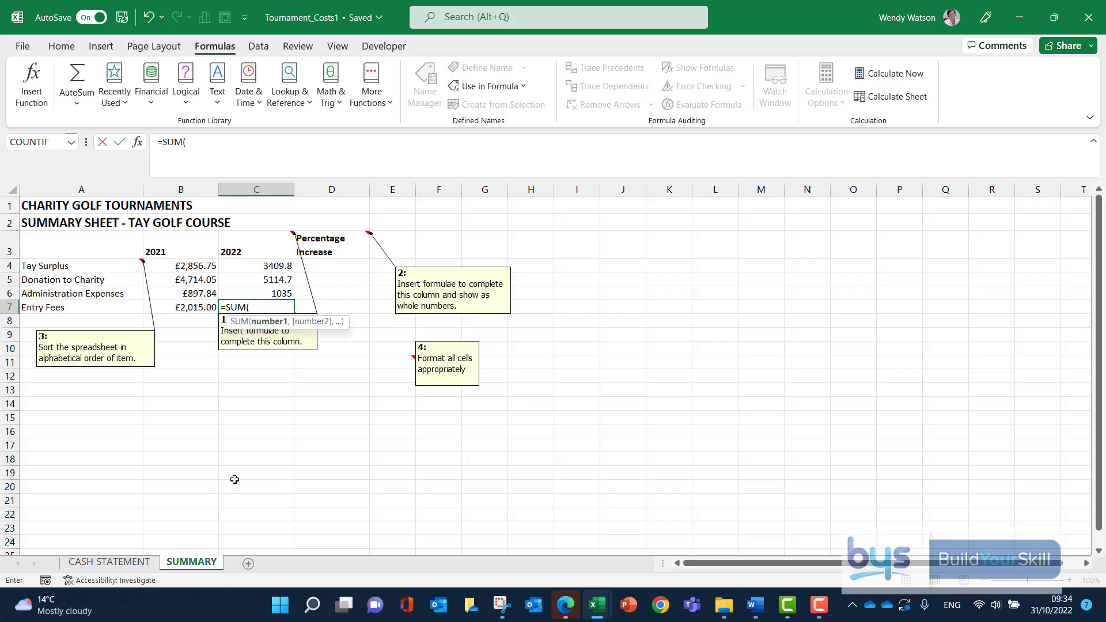
left_click(109, 563)
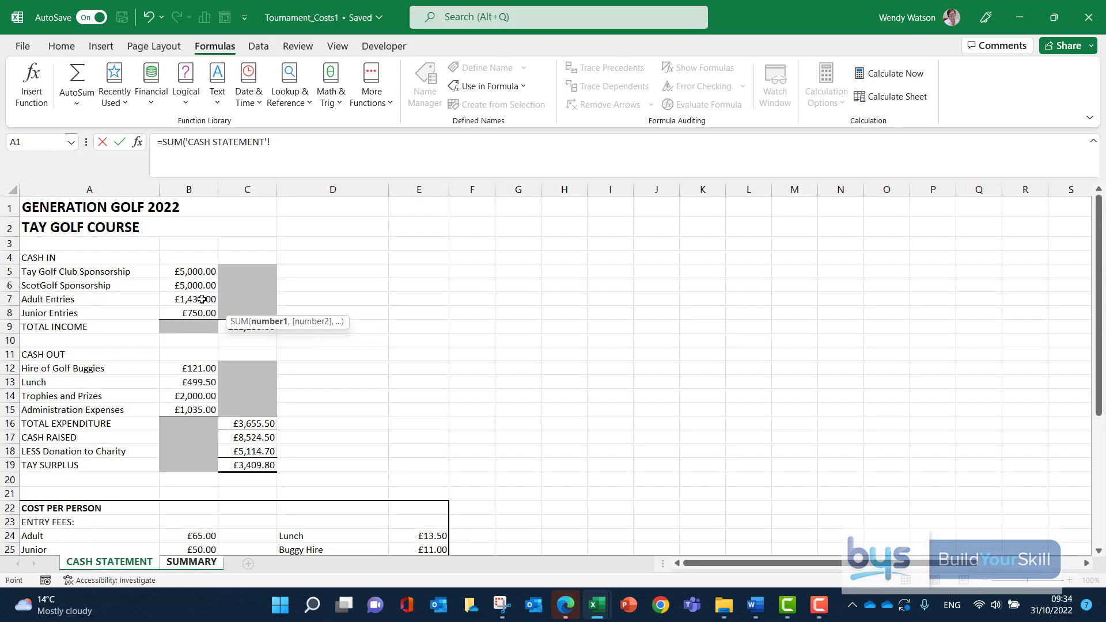
left_click_drag(201, 299, 196, 308)
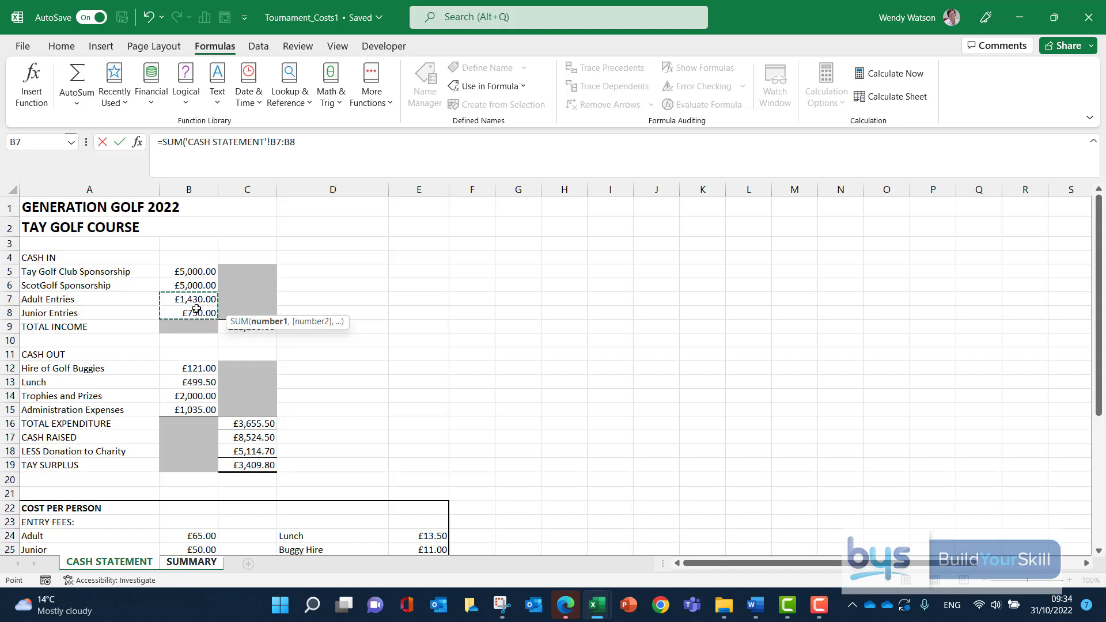
key("Return")
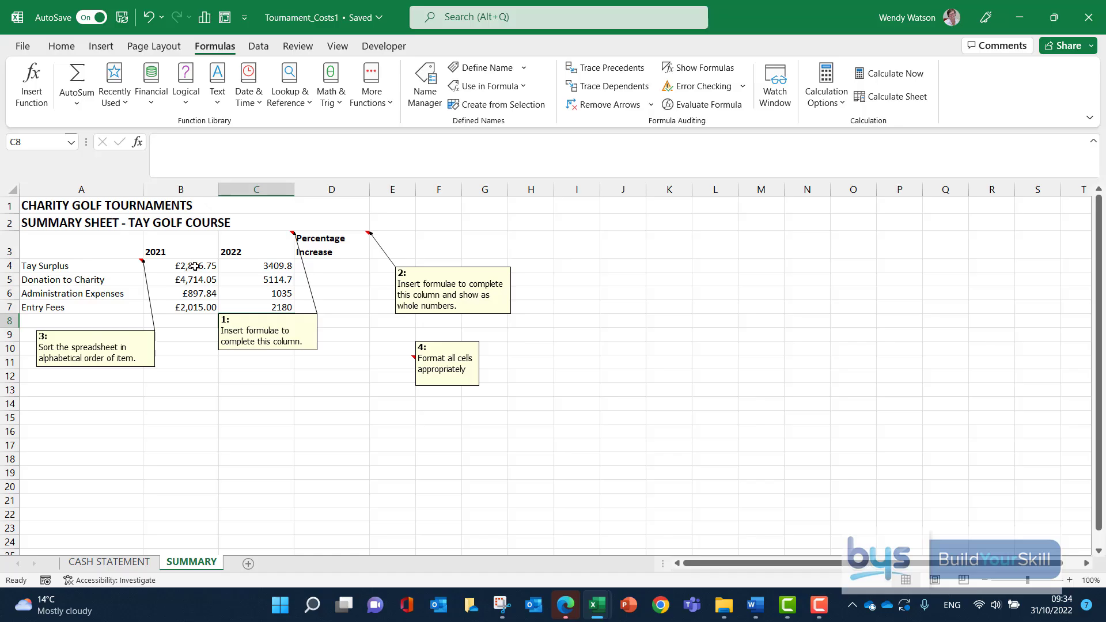
left_click(252, 265)
left_click_drag(252, 265, 254, 308)
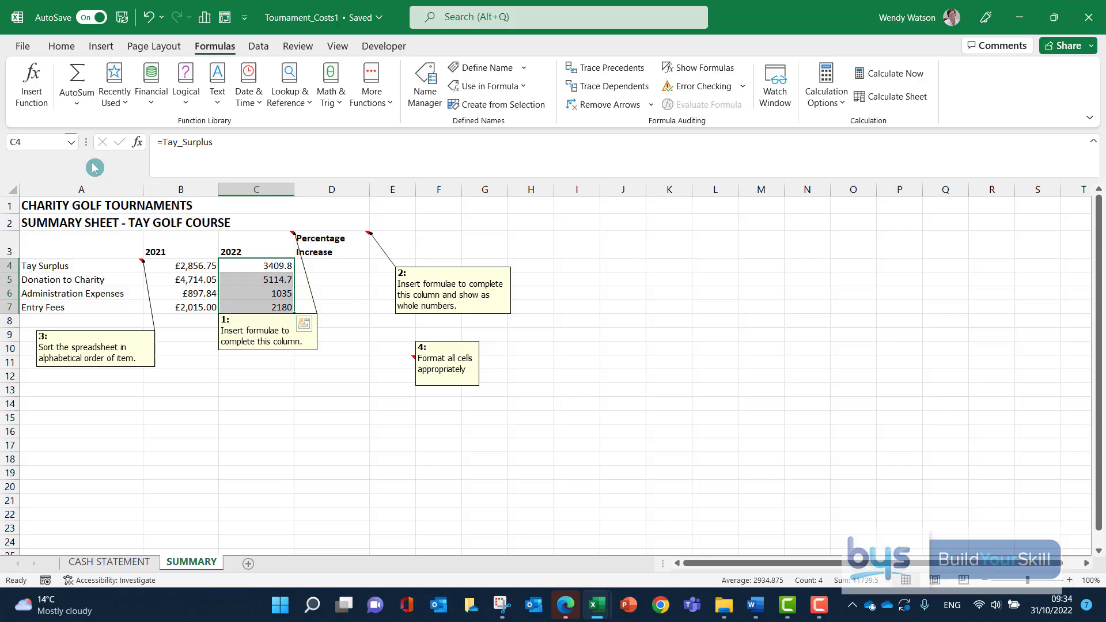
left_click(55, 50)
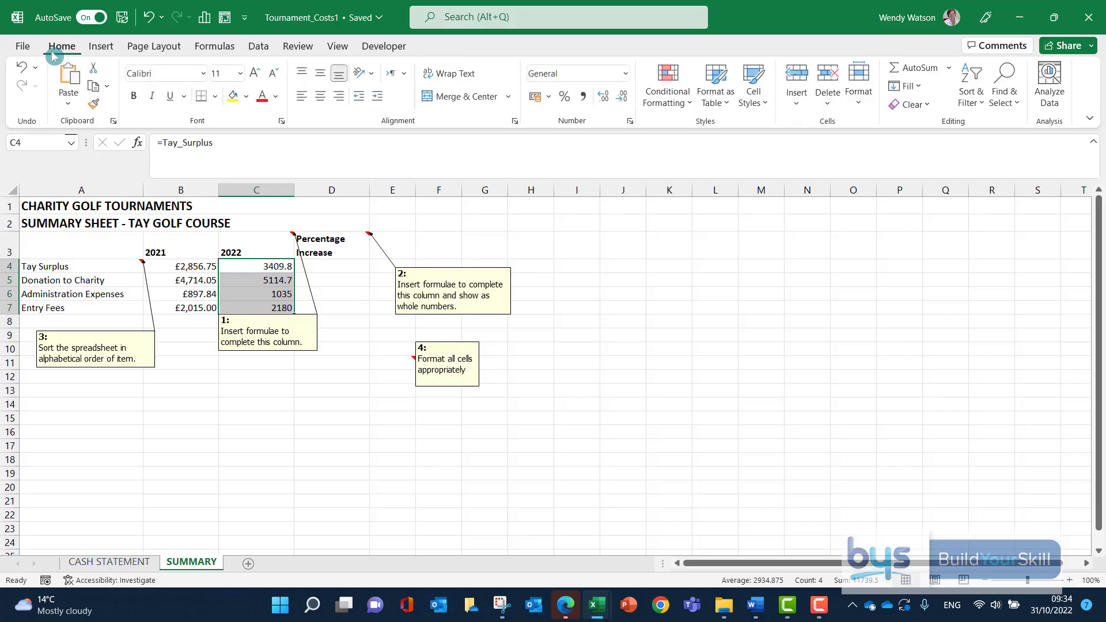
left_click(626, 73)
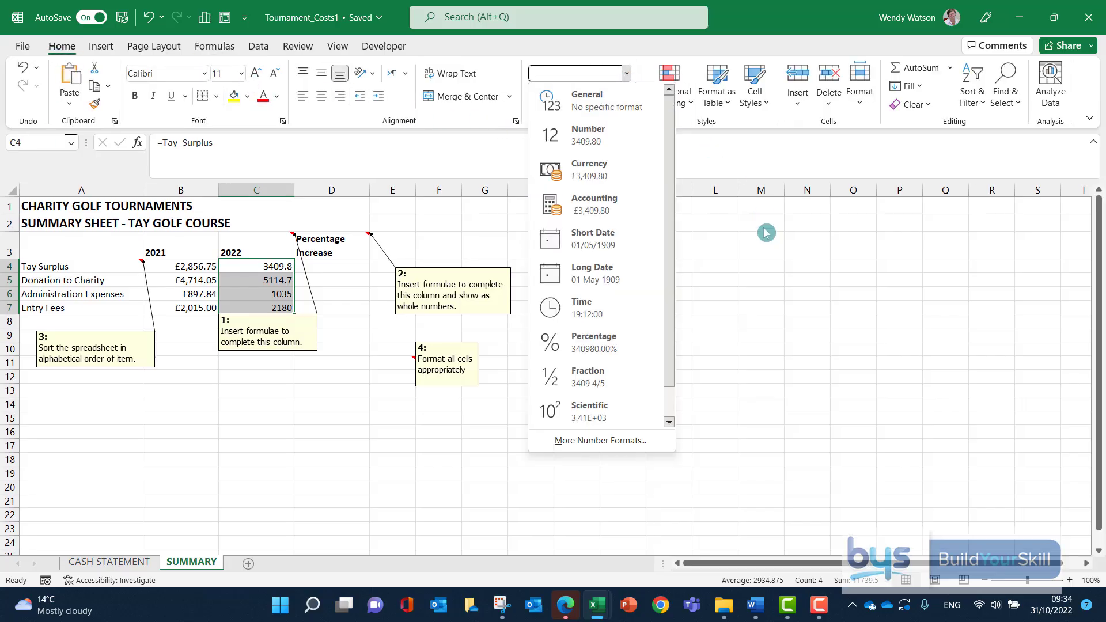
key("Escape")
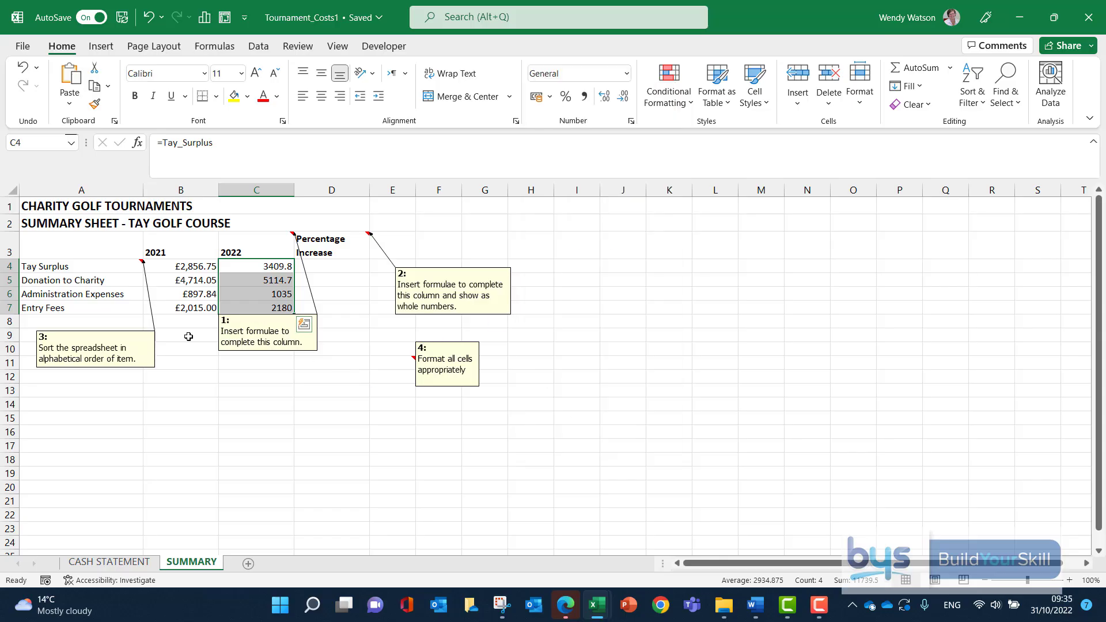
Copy the currency format from B4 to C4:C7 with Format Painter, and delete note 1 from the 2022 heading cell C3.
left_click(189, 267)
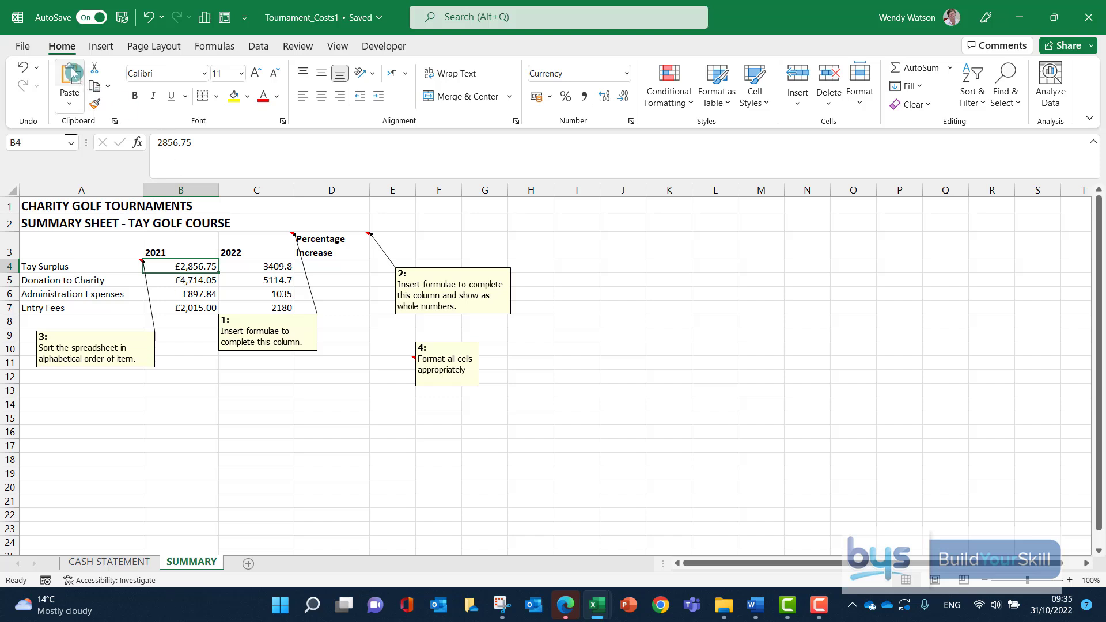
left_click(95, 106)
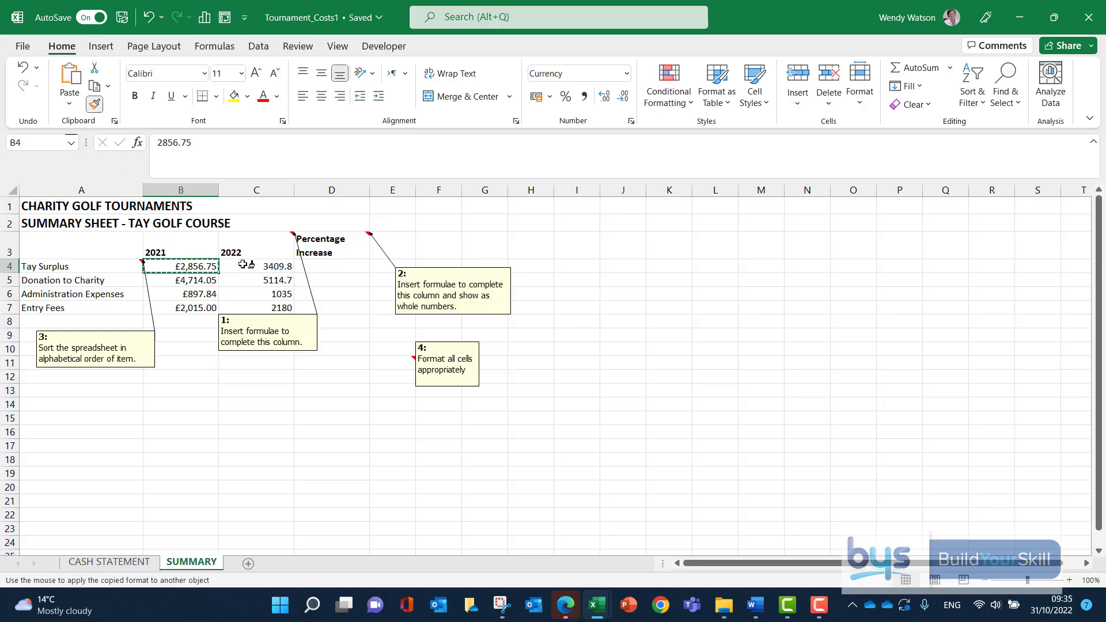
left_click_drag(248, 267, 245, 302)
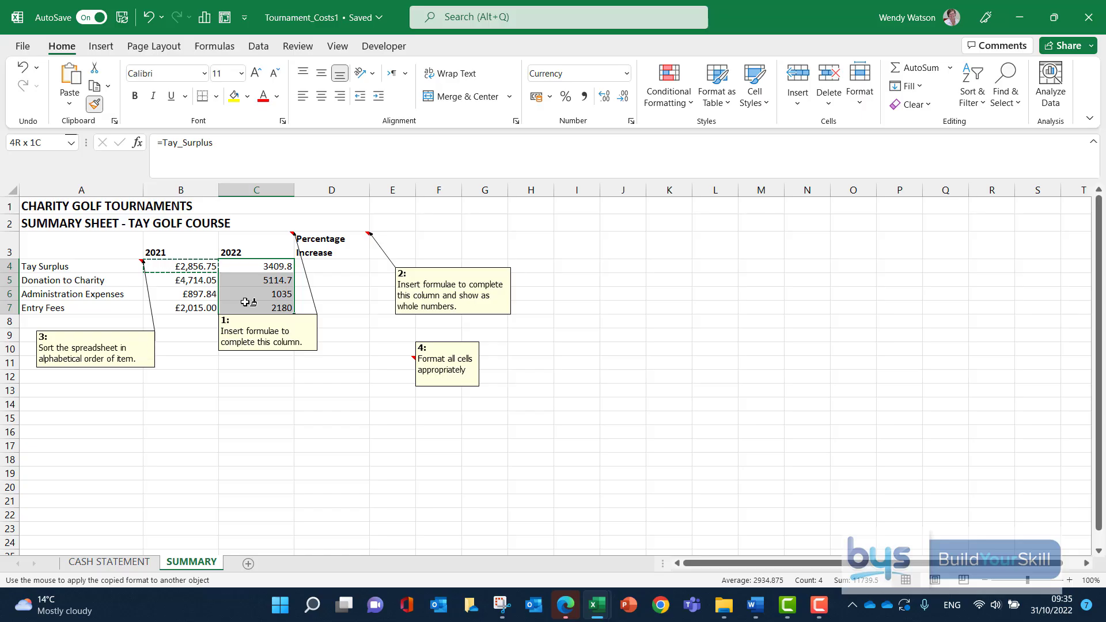
left_click_drag(245, 303, 245, 303)
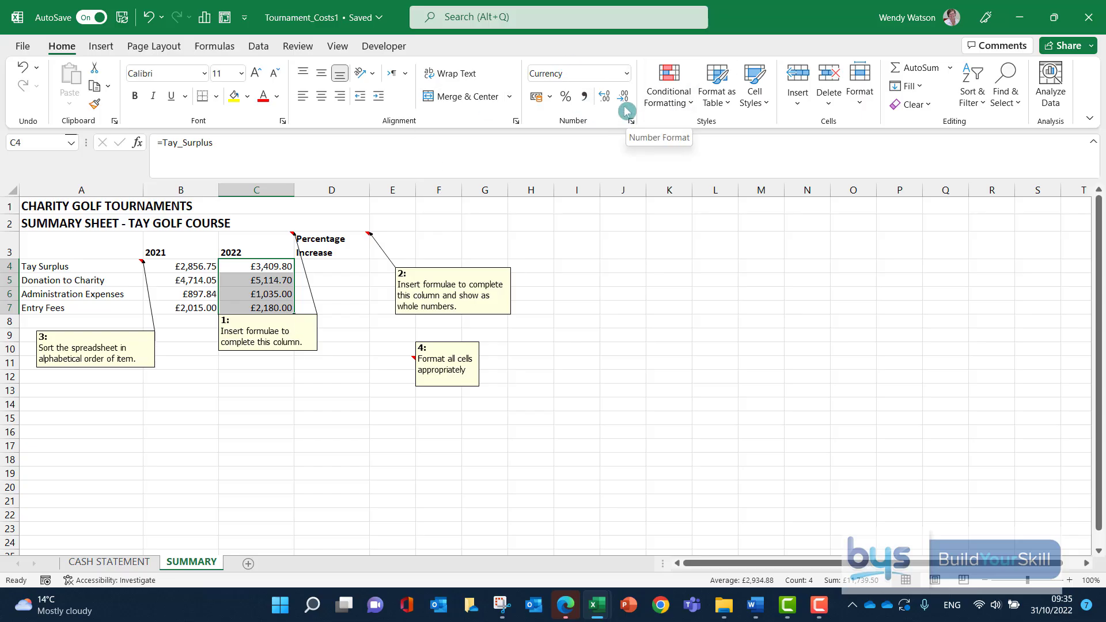
right_click(261, 236)
left_click(305, 464)
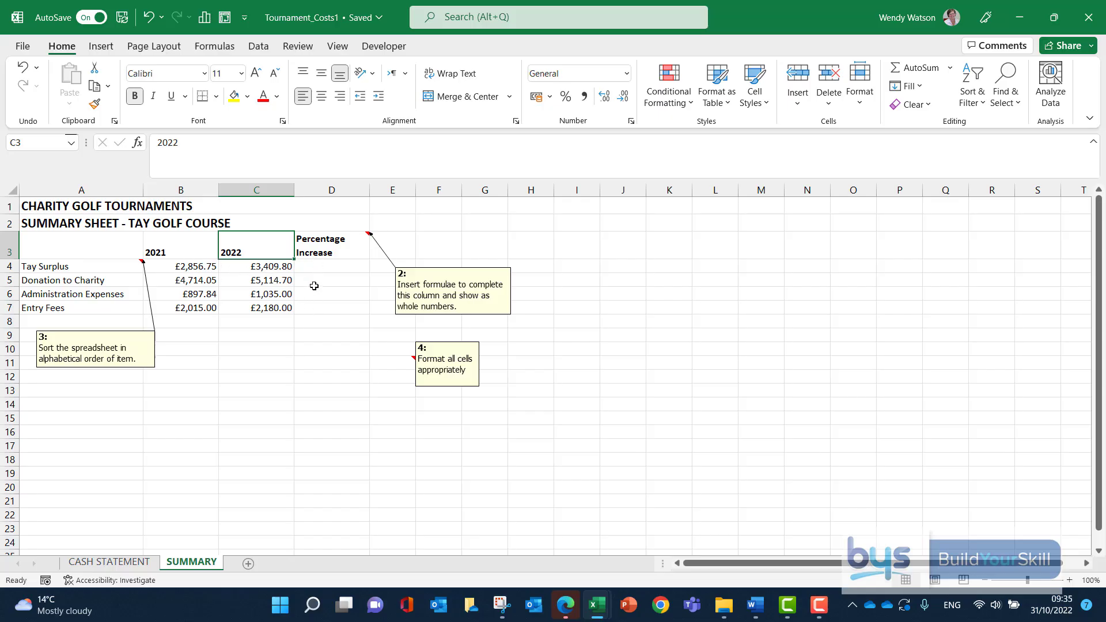
Calculate the Tay Surplus percentage increase in D4 with the formula =(C4-B4)/B4.
left_click(318, 269)
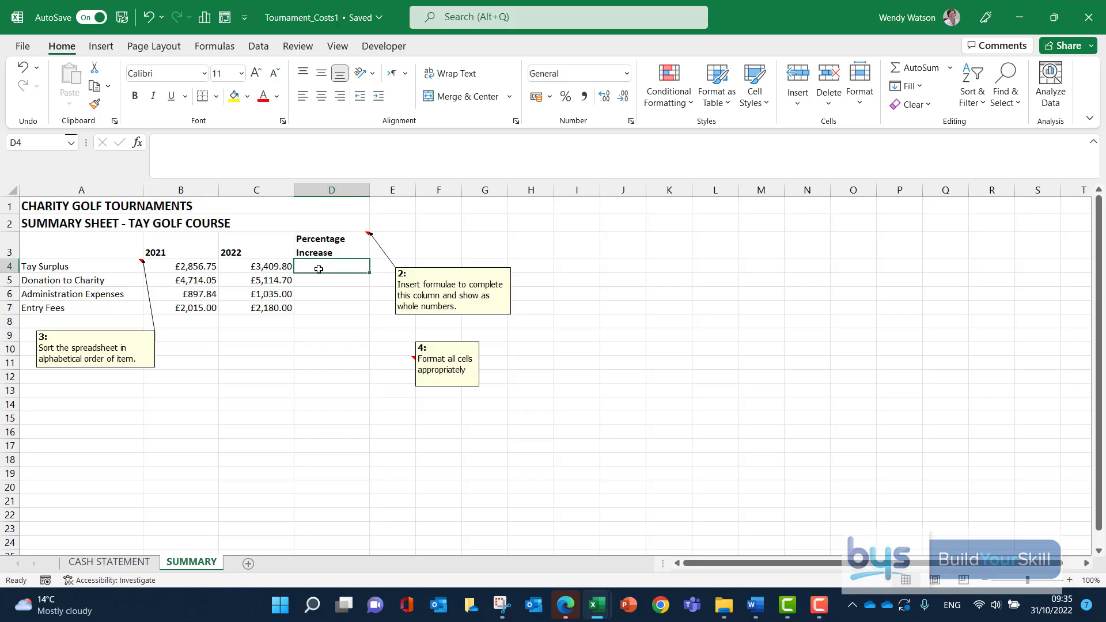
type("=")
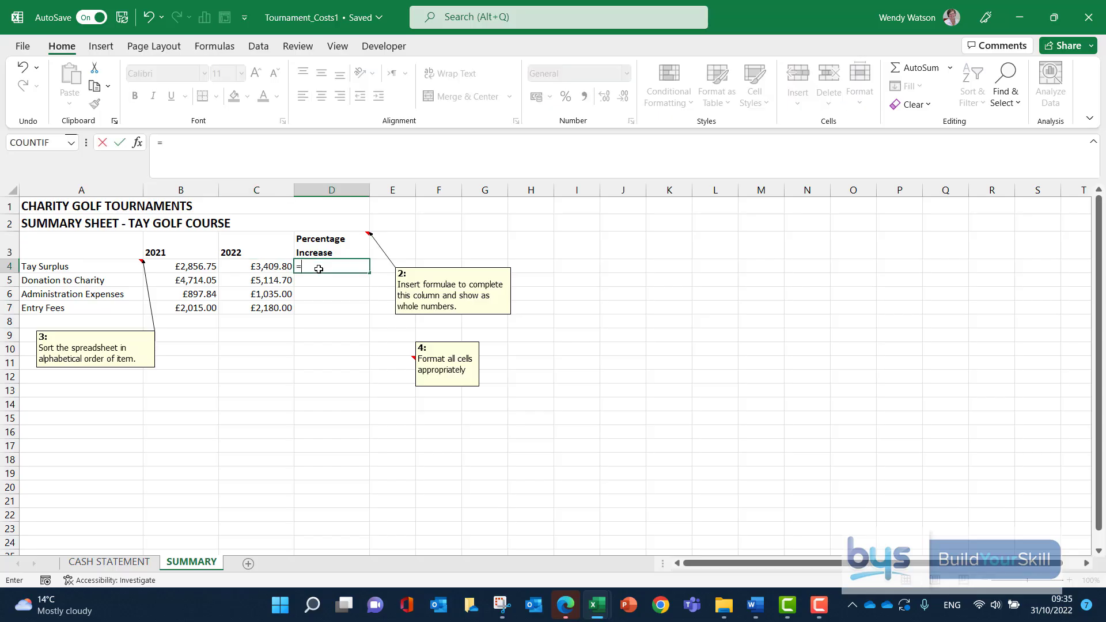
left_click(243, 266)
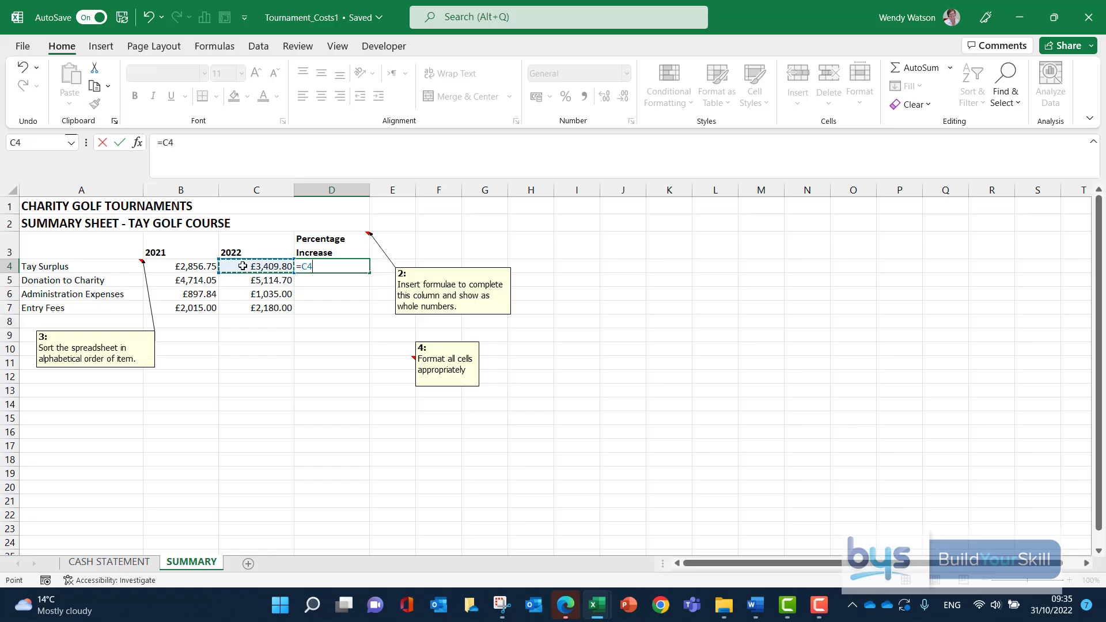
type("-")
left_click(188, 268)
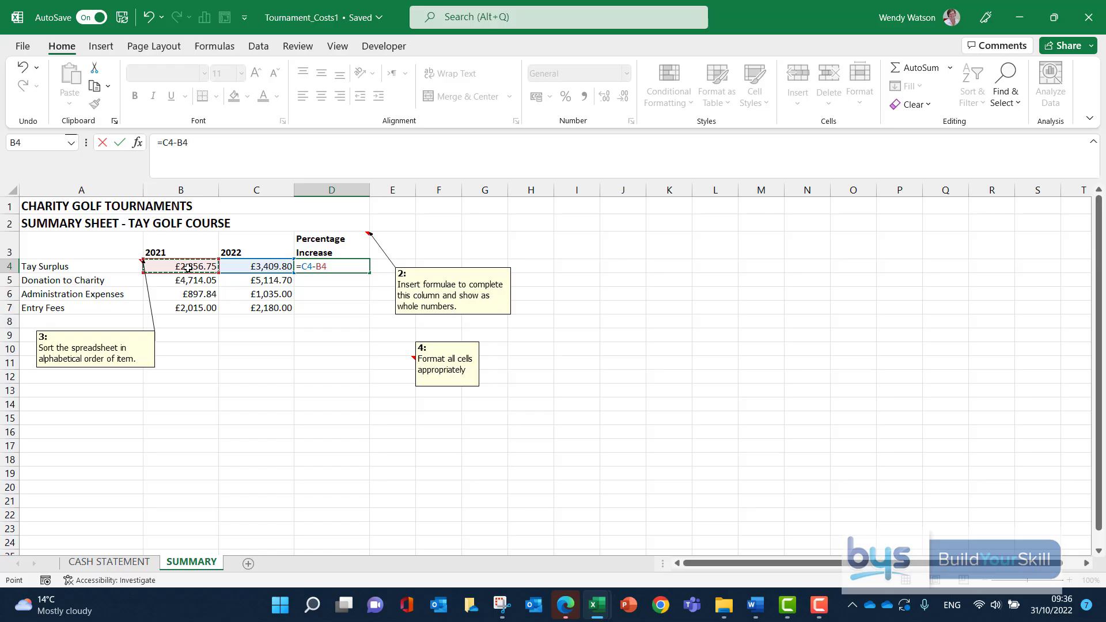
left_click(303, 265)
type("(")
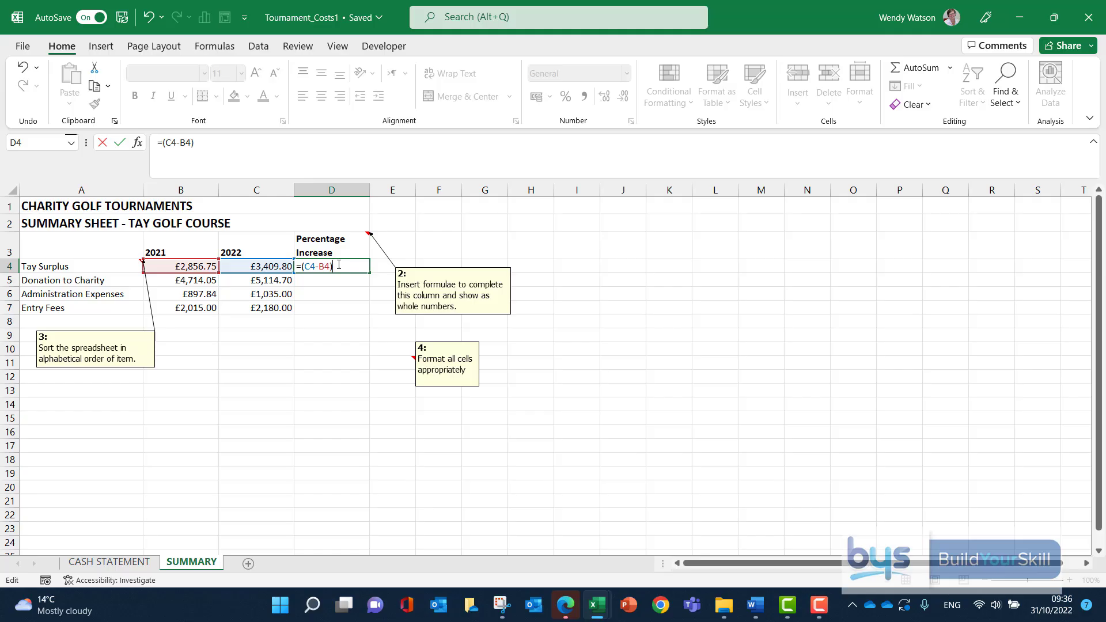
left_click(180, 266)
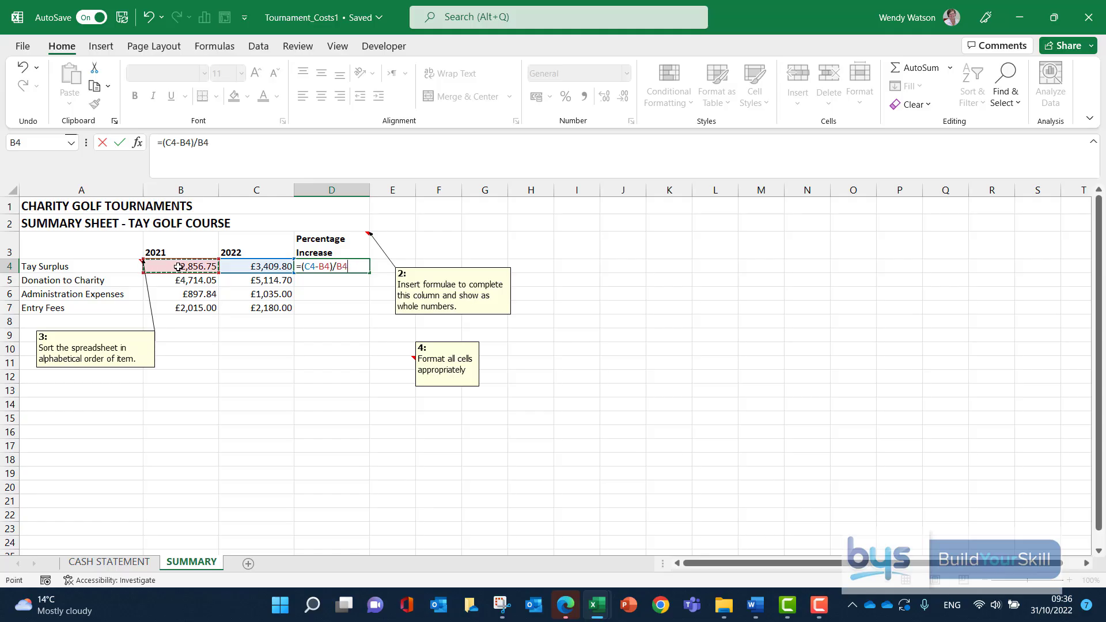
key("Return")
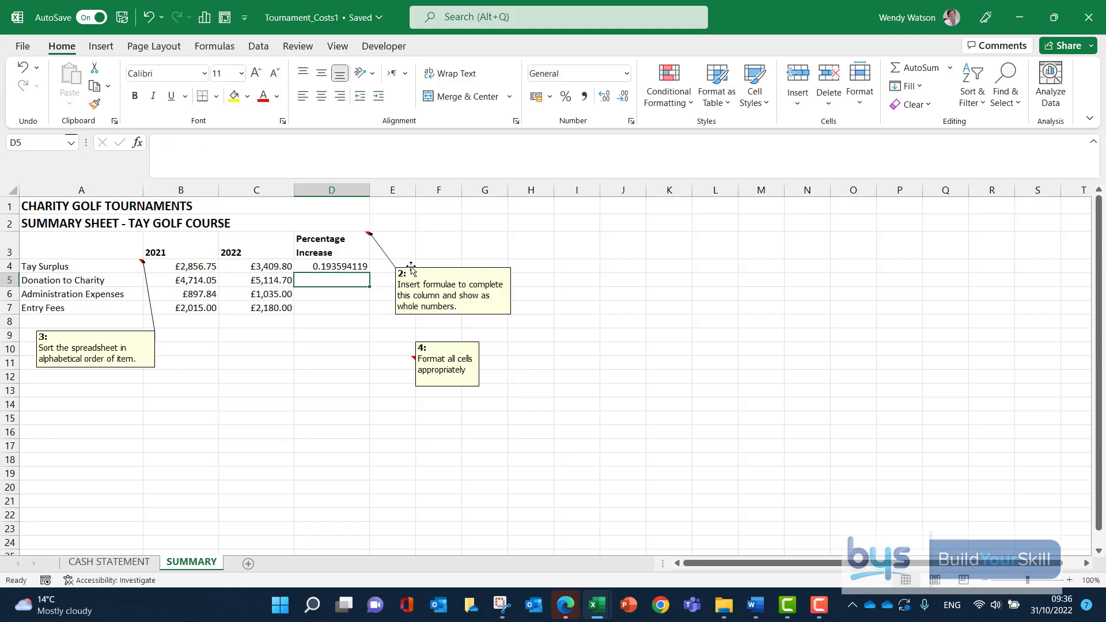
Copy the D4 formula down to D7 and format D4:D7 as percentages without decimals.
left_click(334, 265)
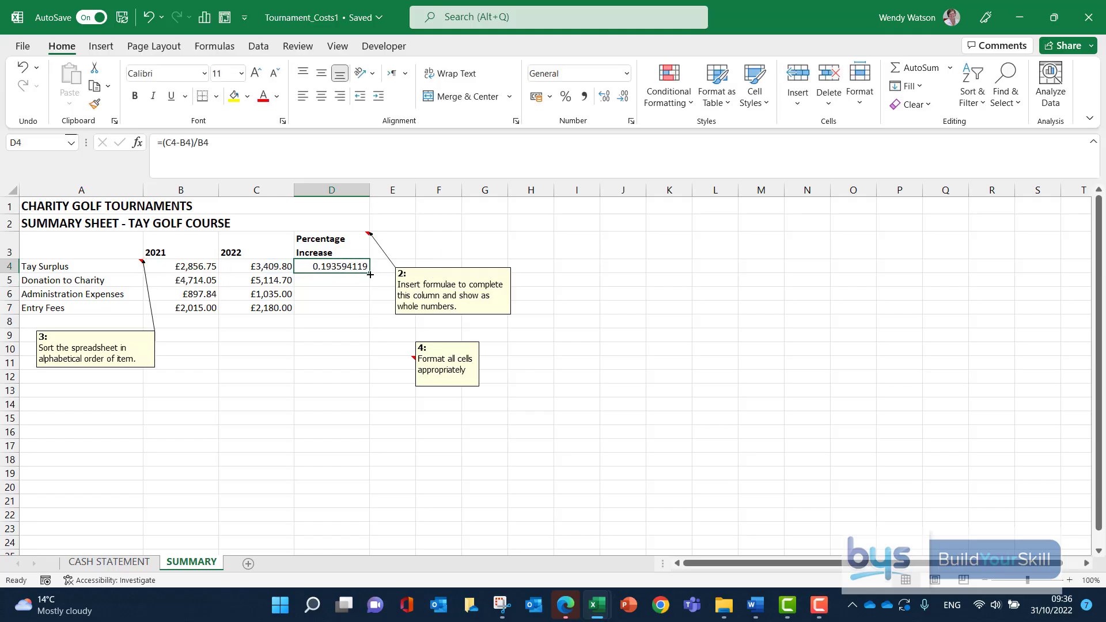
left_click_drag(369, 272, 363, 311)
left_click(257, 404)
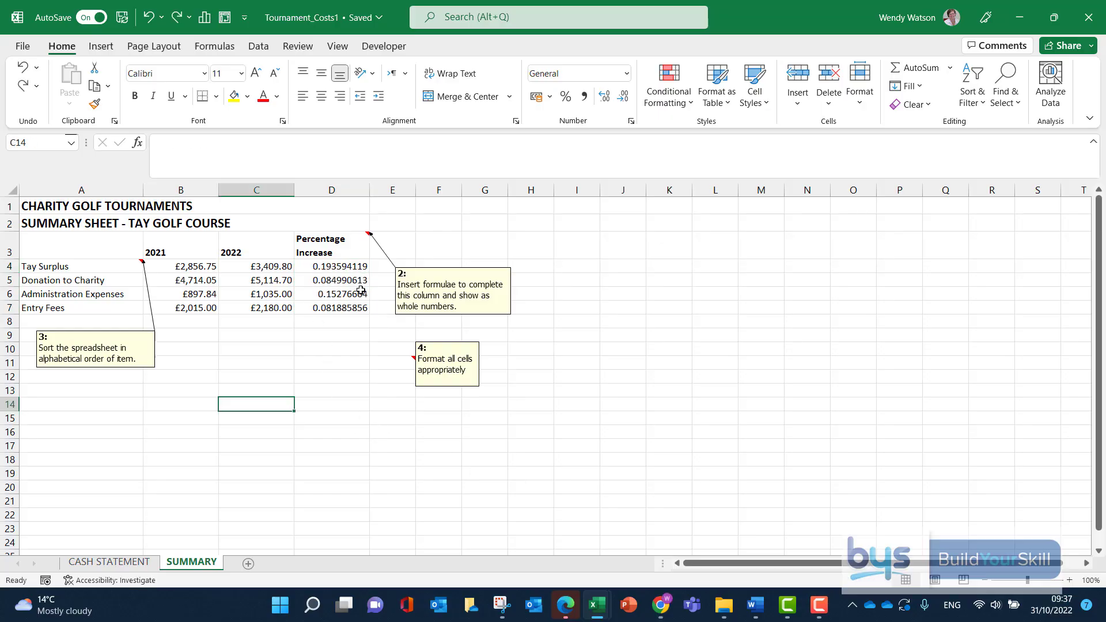
left_click_drag(326, 266, 327, 304)
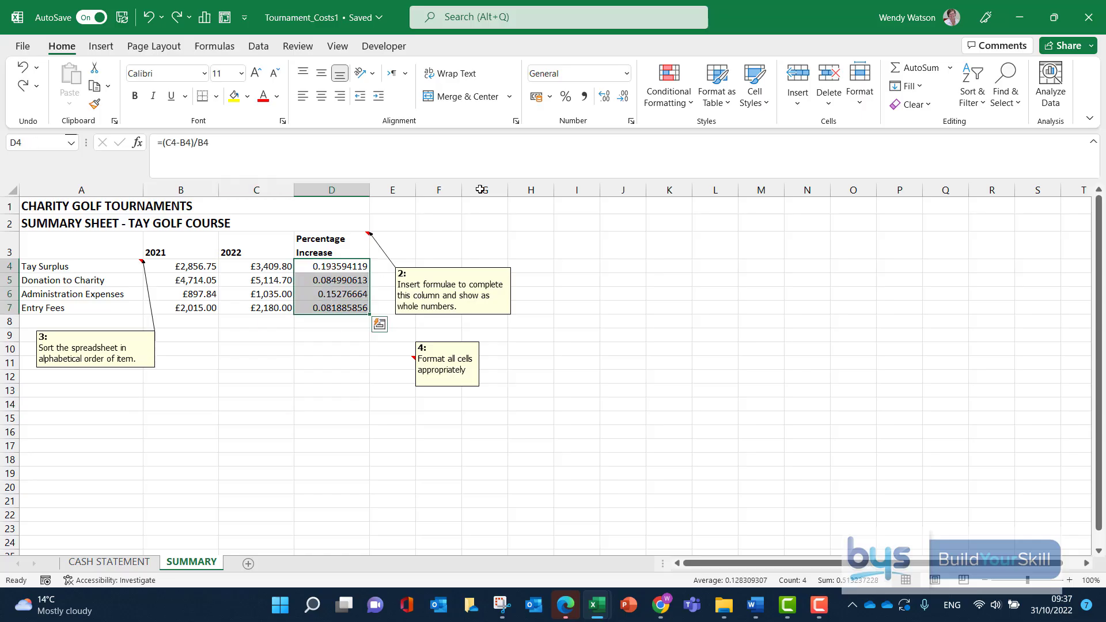
left_click(567, 103)
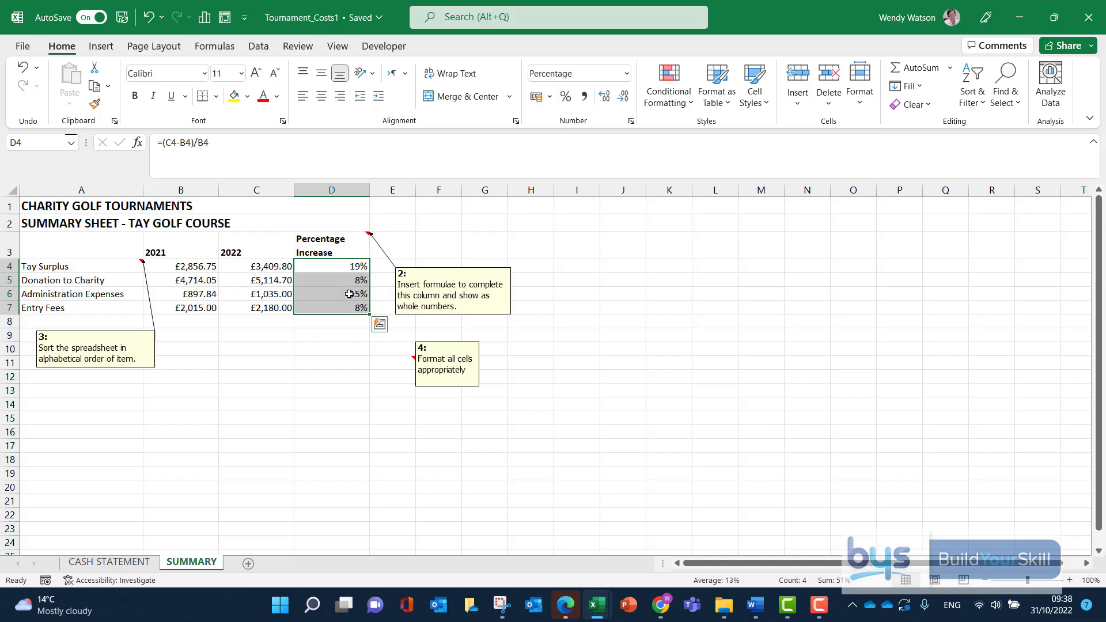
Delete note 2 from the Percentage Increase heading cell D3 and note 4 from cell E11.
right_click(350, 244)
left_click(401, 467)
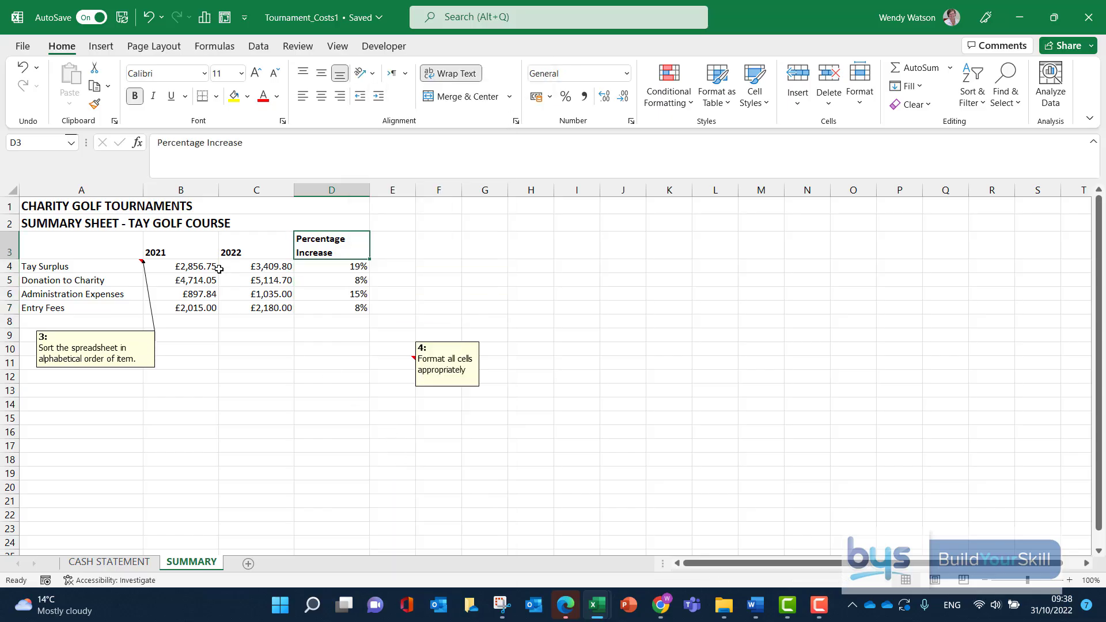
left_click(387, 362)
right_click(388, 361)
left_click(436, 467)
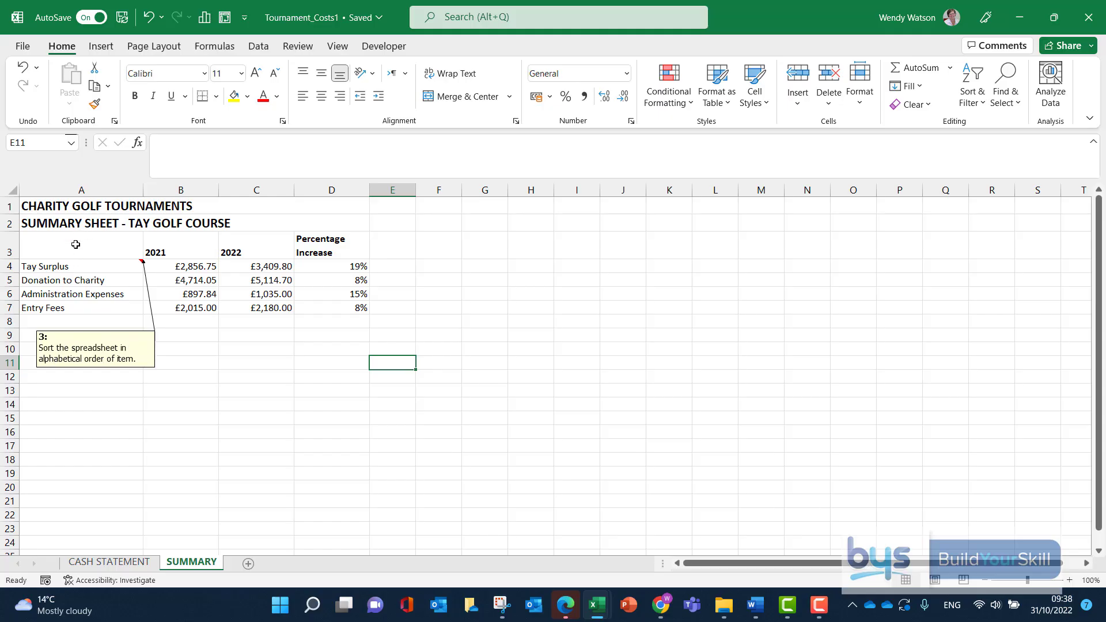
Sort the table A3:D7, treating its first row as headers, by Column A cell values from A to Z.
left_click_drag(64, 244, 339, 306)
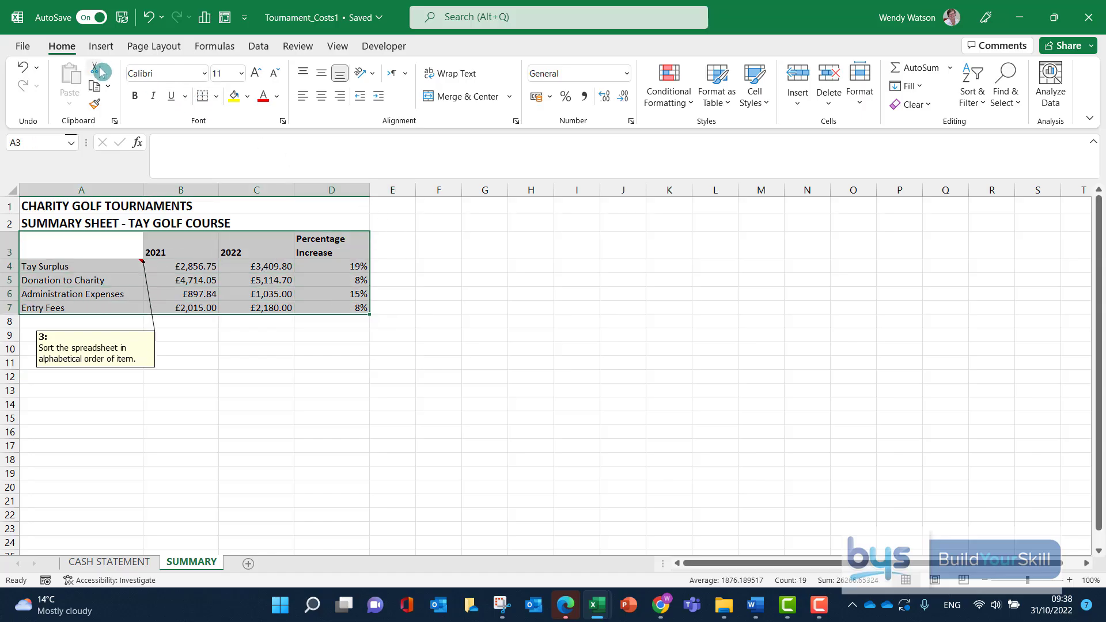
left_click(982, 106)
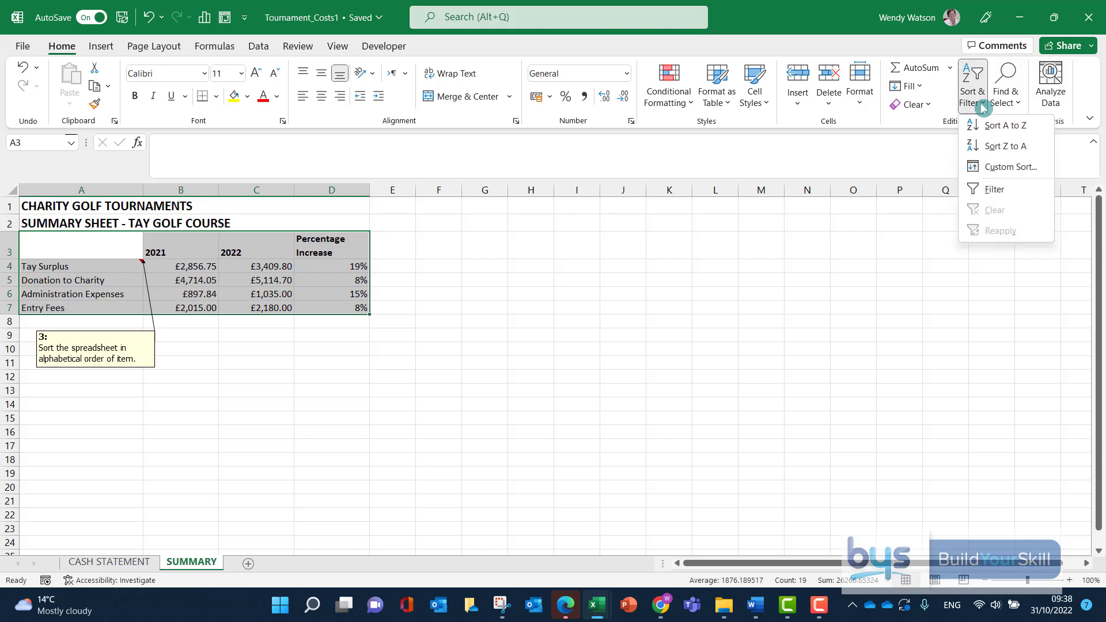
left_click(1007, 167)
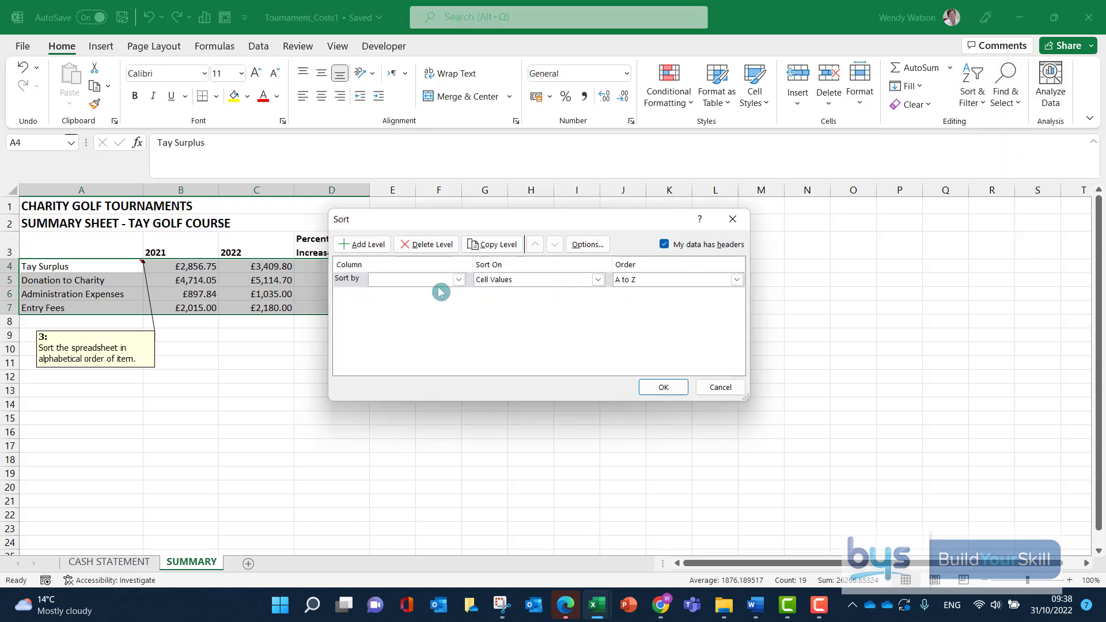
left_click(459, 280)
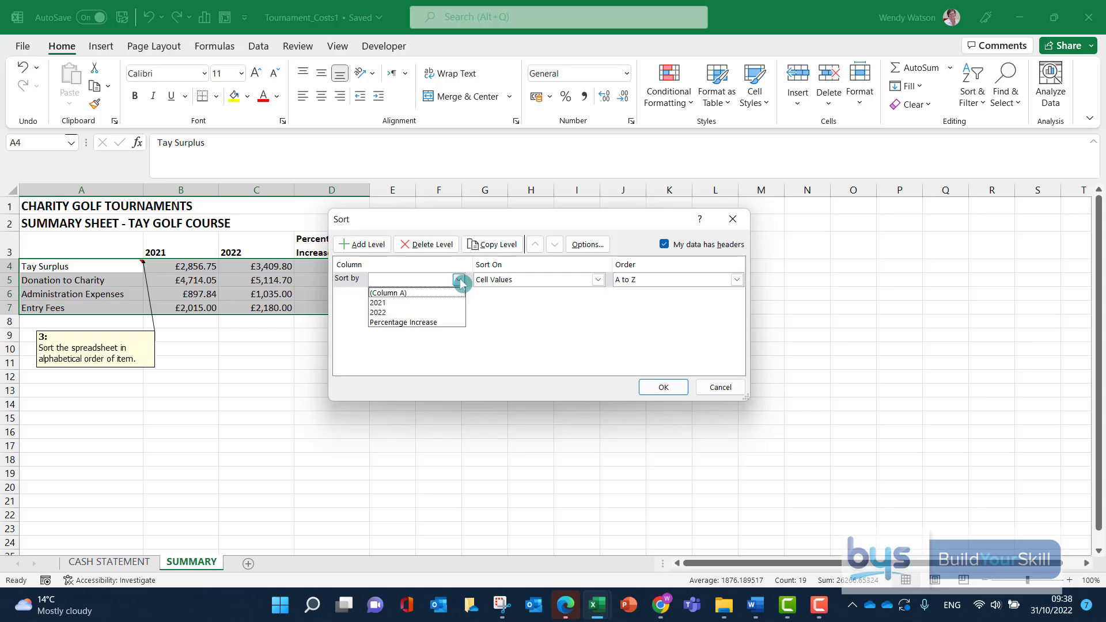
left_click(415, 294)
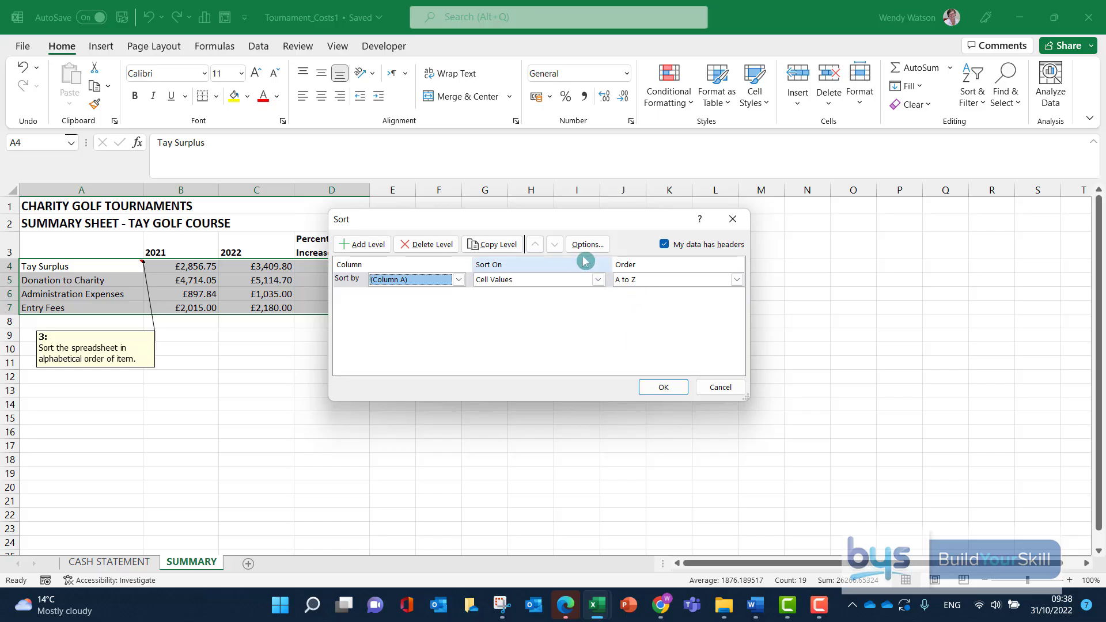
left_click(662, 388)
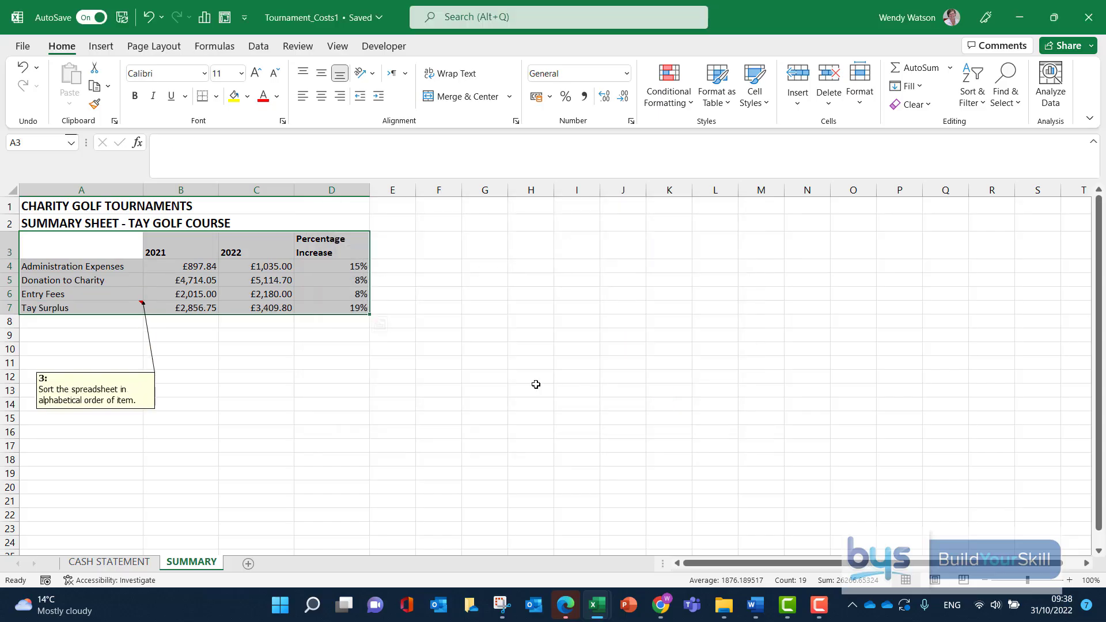
Delete note 3 from the Tay Surplus cell A7.
left_click(133, 431)
right_click(113, 310)
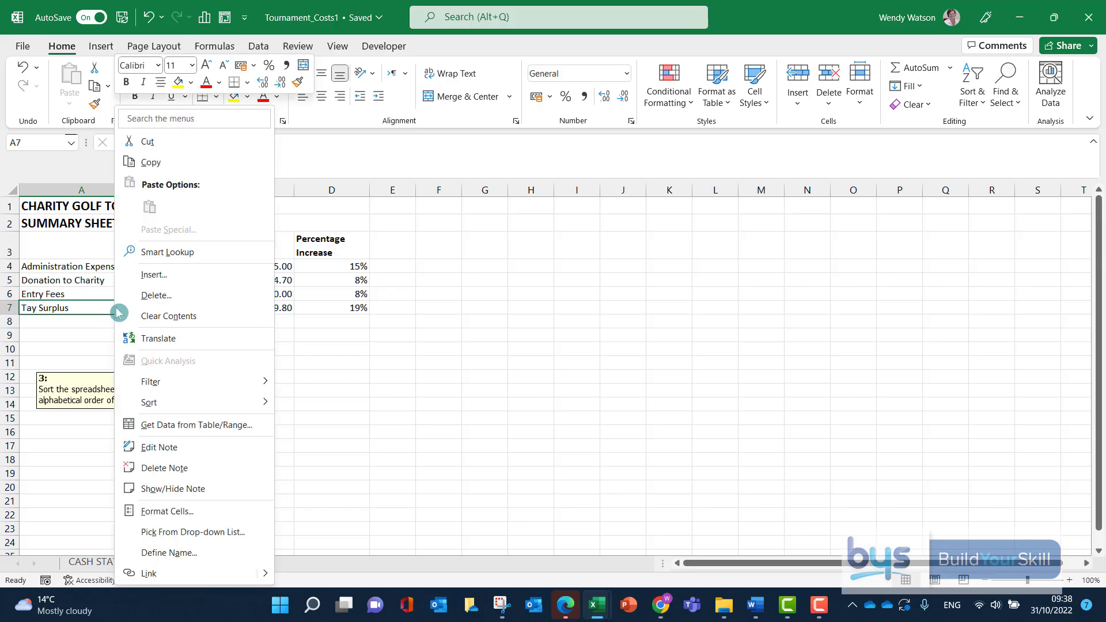
left_click(169, 463)
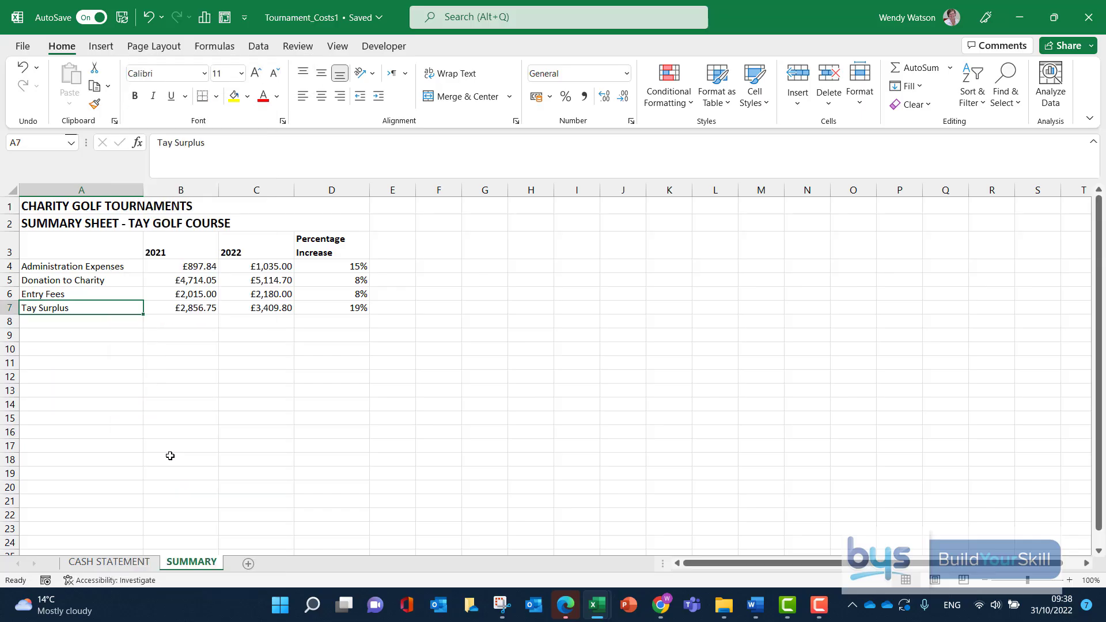